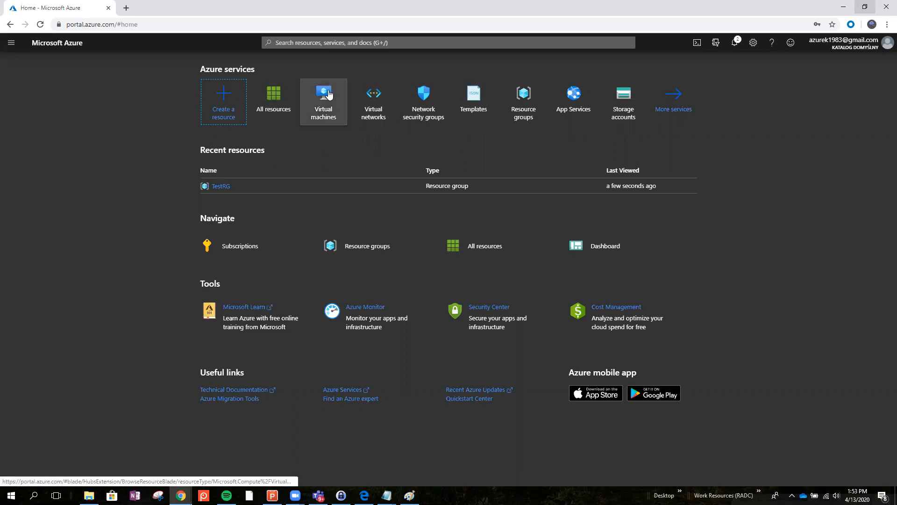
# Open the virtual machines list and start creating a new virtual machine.
pyautogui.moveTo(329, 94)
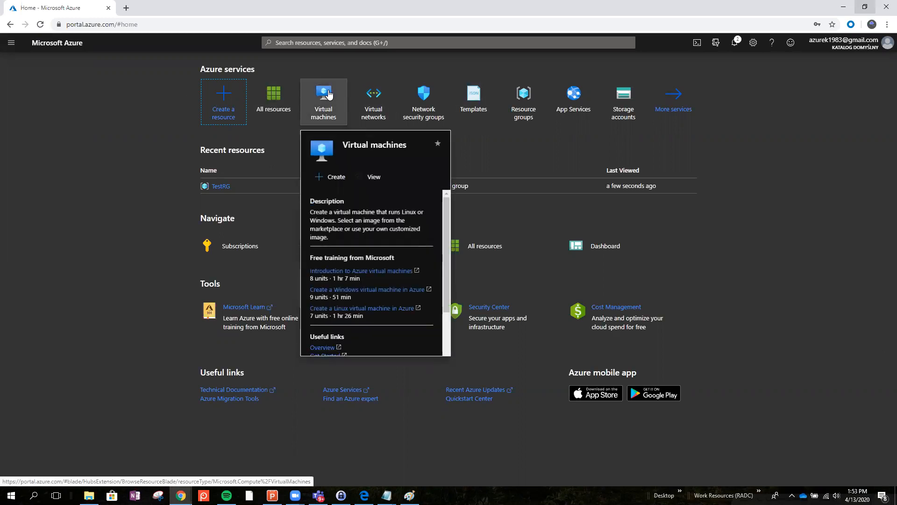
pyautogui.click(328, 91)
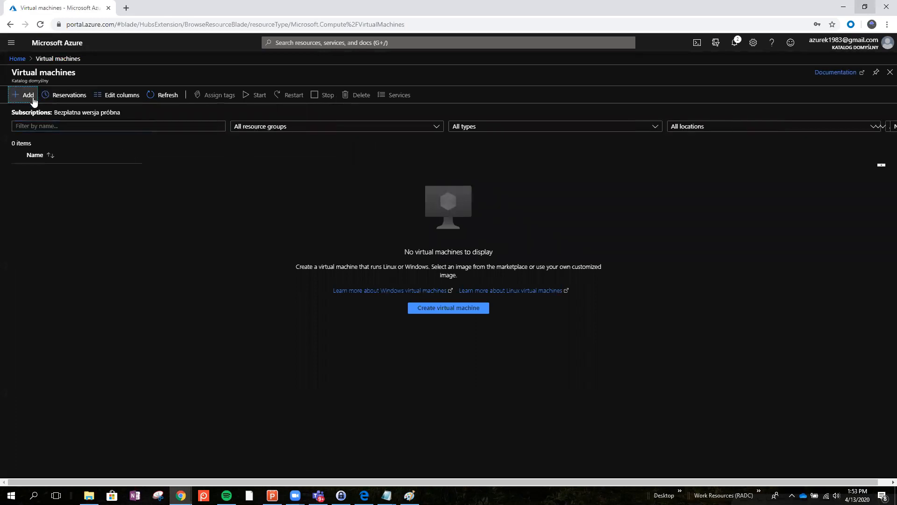
pyautogui.click(18, 93)
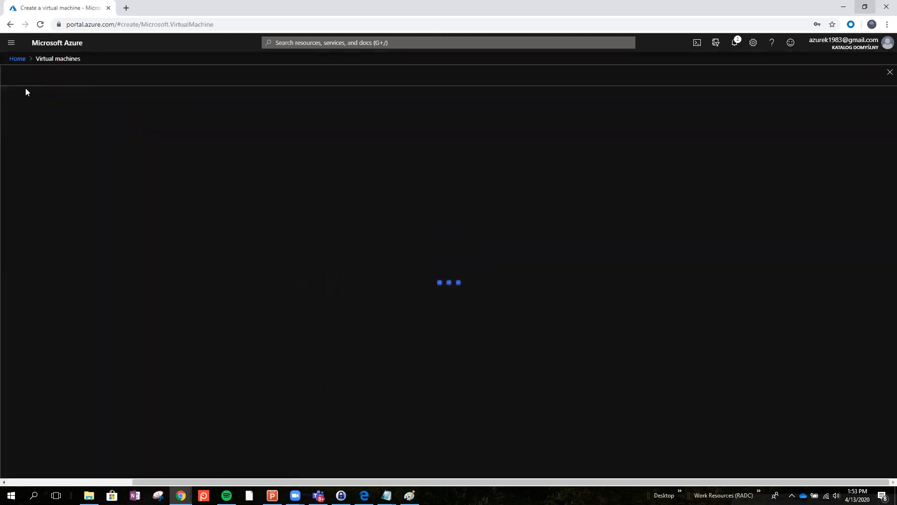
# Assign the new virtual machine to the TestRG resource group and name it IIS2016.
pyautogui.click(182, 220)
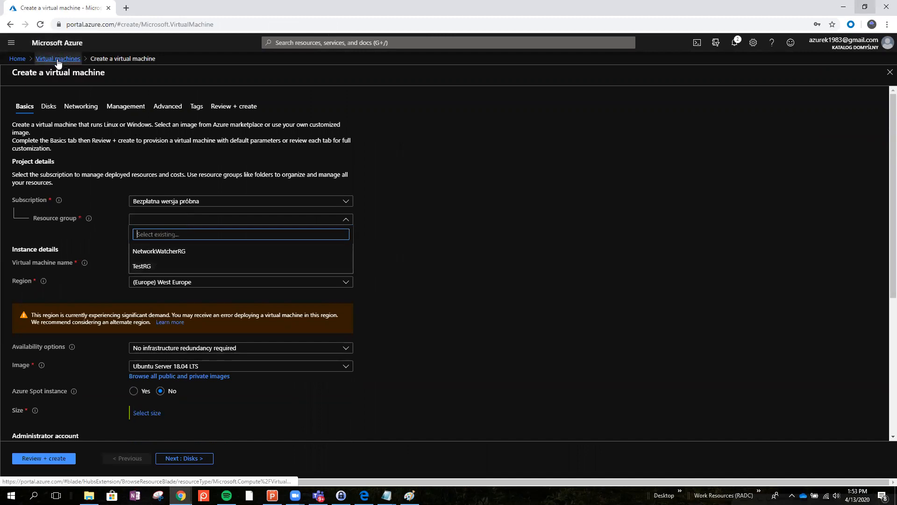
pyautogui.click(147, 267)
pyautogui.click(151, 265)
pyautogui.write('l')
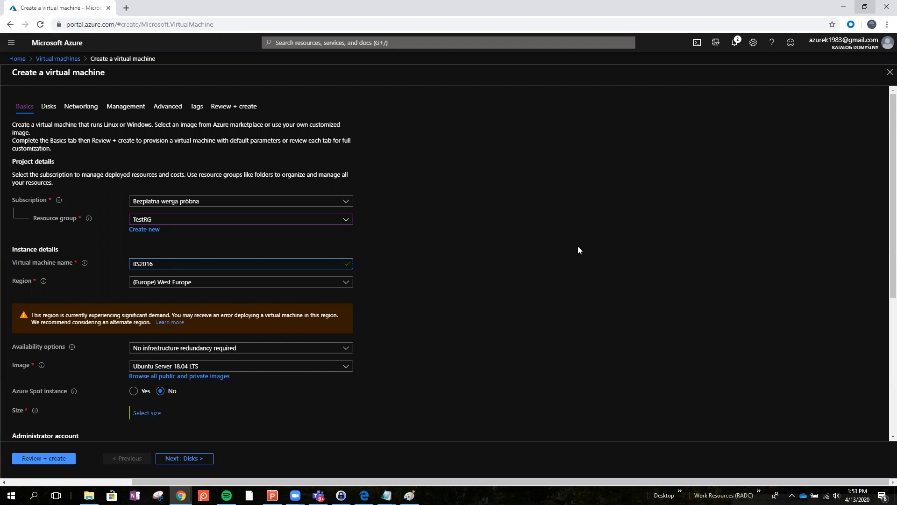
# Set the virtual machine's region to (US) East US.
pyautogui.click(196, 287)
pyautogui.press('Up')
pyautogui.press('Up')
pyautogui.press('Up')
pyautogui.press('Up')
pyautogui.press('Up')
pyautogui.press('Up')
pyautogui.press('Up')
pyautogui.press('Up')
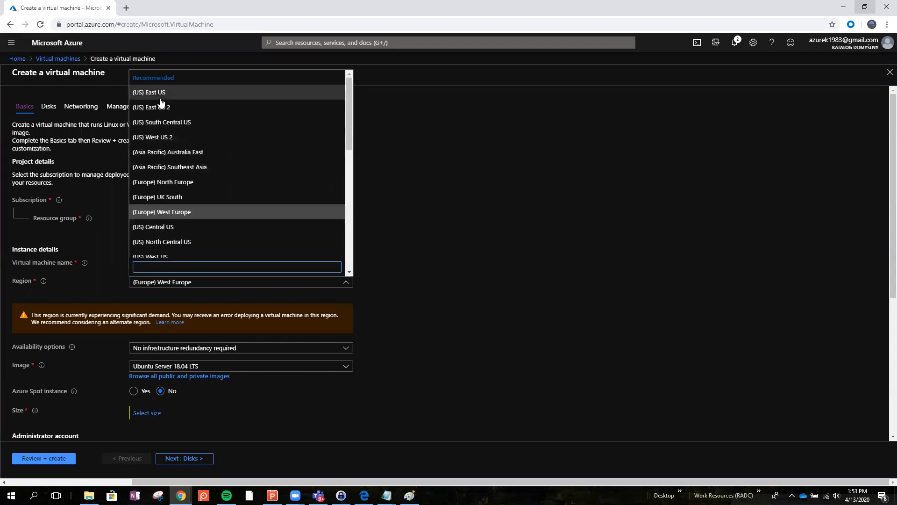
pyautogui.press('Return')
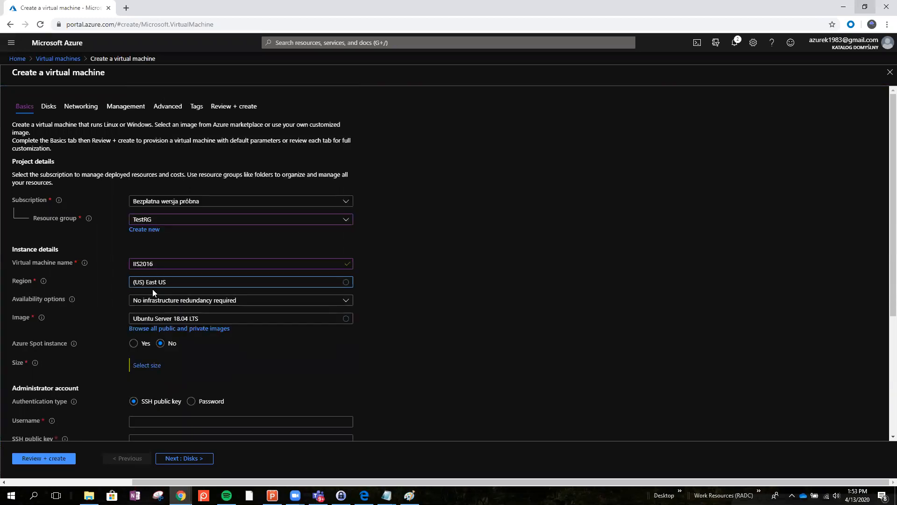
# Set the virtual machine's image to Windows Server 2012 R2 Datacenter.
pyautogui.click(157, 320)
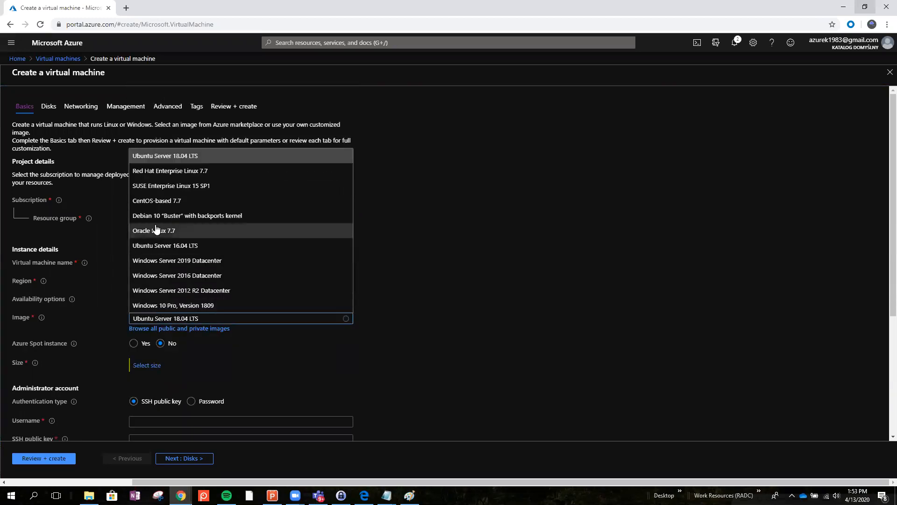
pyautogui.click(177, 276)
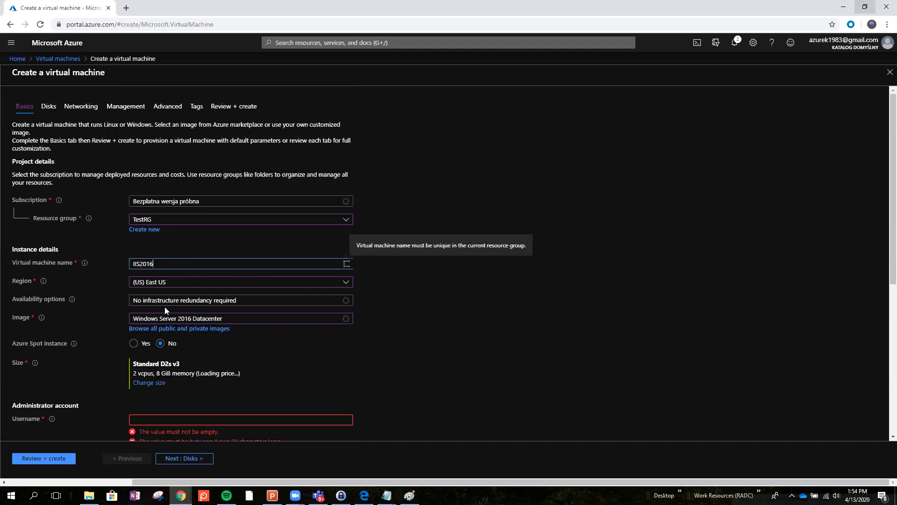
pyautogui.click(170, 320)
pyautogui.click(220, 291)
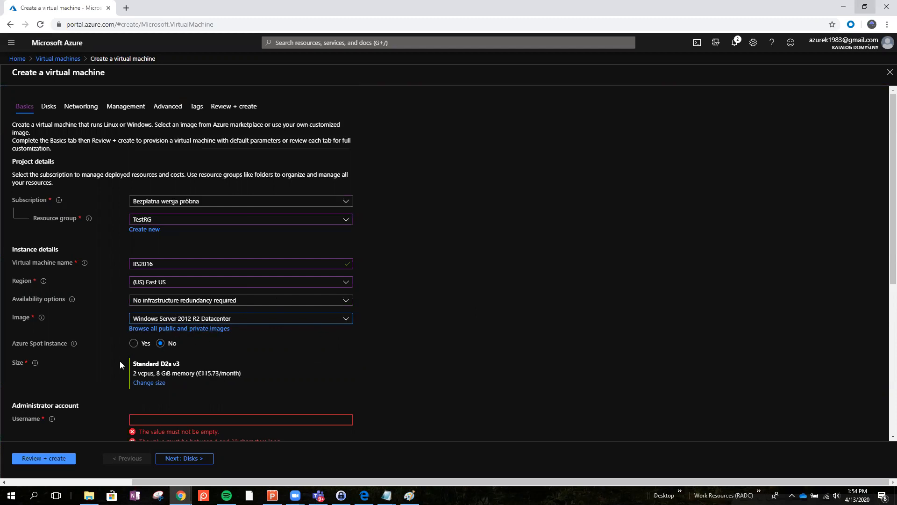
# Change the virtual machine's size to the general purpose D2_v3.
pyautogui.click(154, 383)
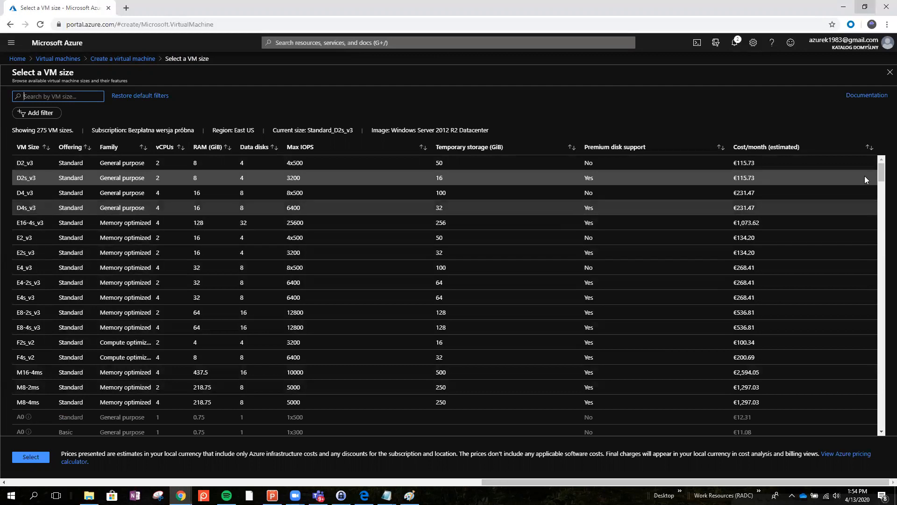
pyautogui.click(19, 162)
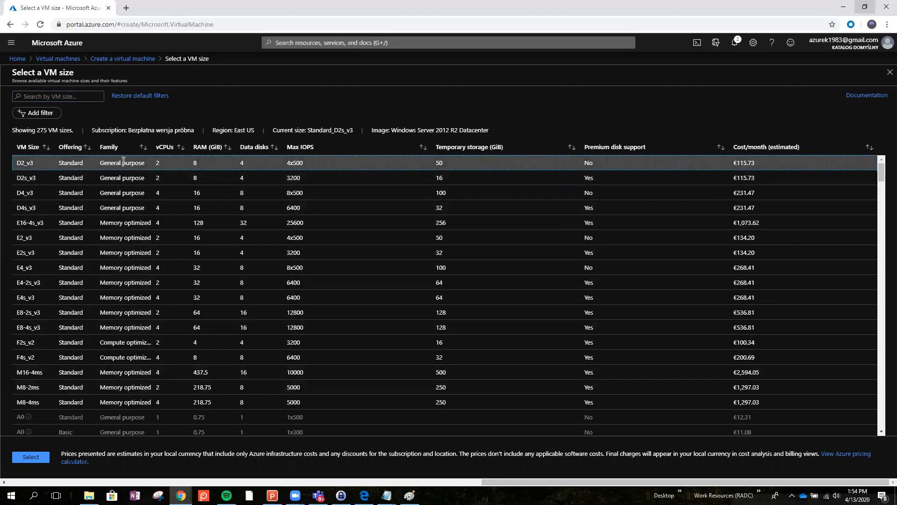
pyautogui.click(39, 459)
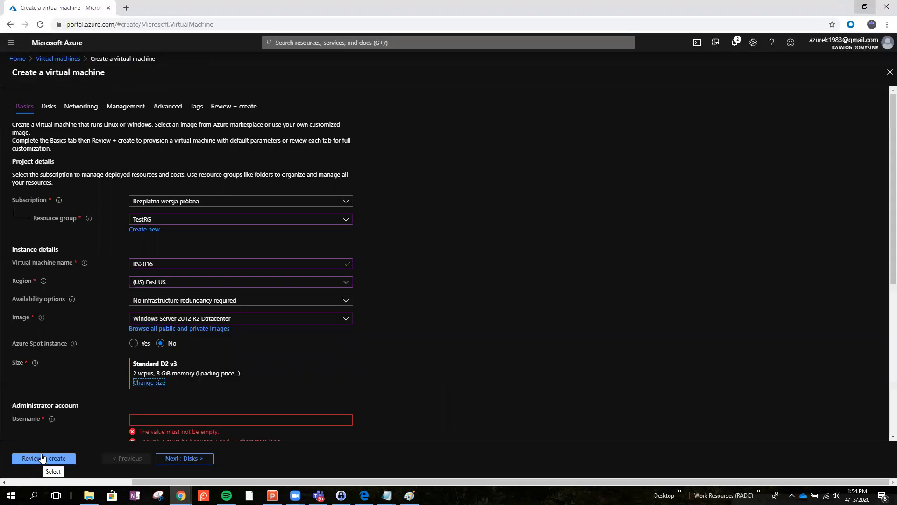
# Set the administrator username to azureuser, then enter and confirm the administrator password.
pyautogui.scroll(-2, 327, 367)
pyautogui.click(232, 326)
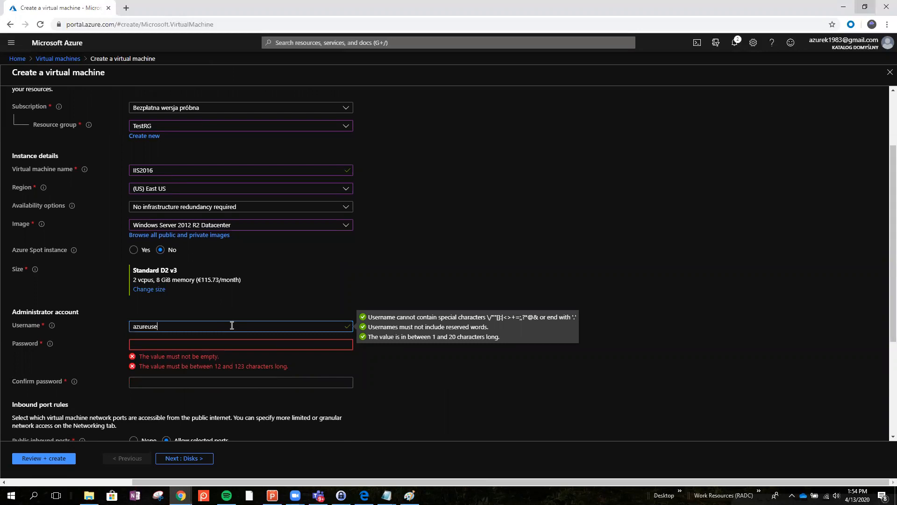
pyautogui.click(219, 344)
pyautogui.write('••')
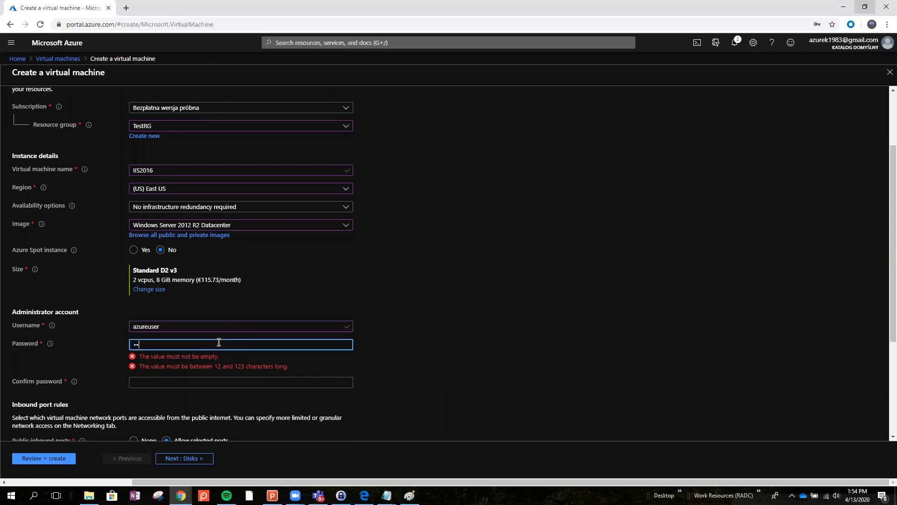
pyautogui.write('•••••••••')
pyautogui.click(193, 364)
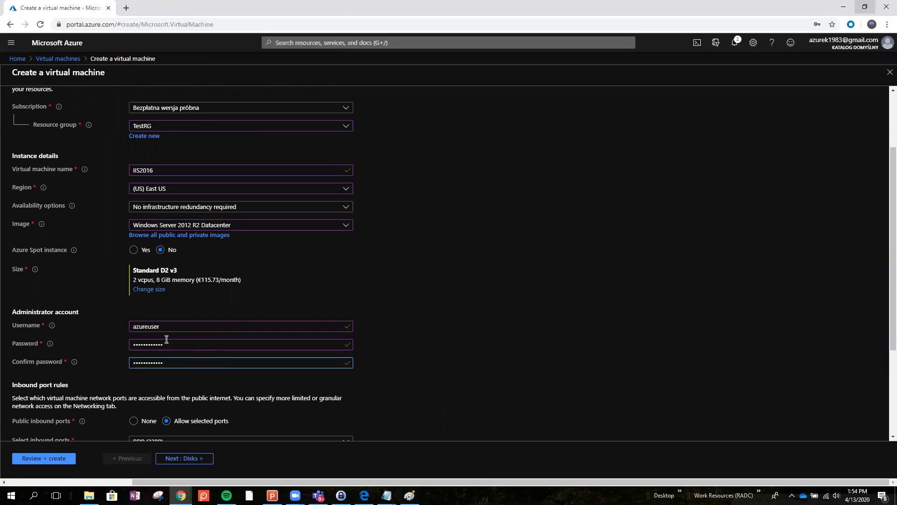
pyautogui.moveTo(133, 326); pyautogui.dragTo(168, 328)
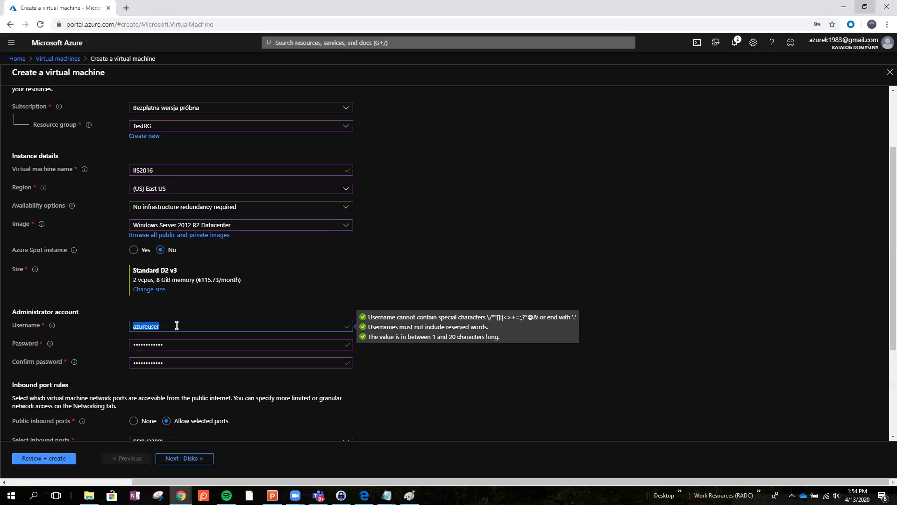
pyautogui.click(321, 341)
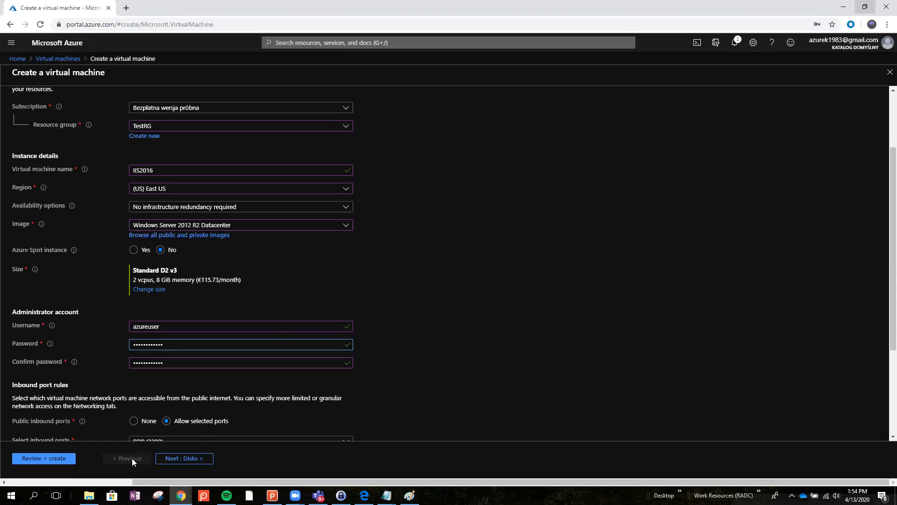
# Check the inbound port options, keep only RDP (3389) allowed, and validate and create the virtual machine.
pyautogui.scroll(-2, 405, 374)
pyautogui.scroll(-1, 178, 385)
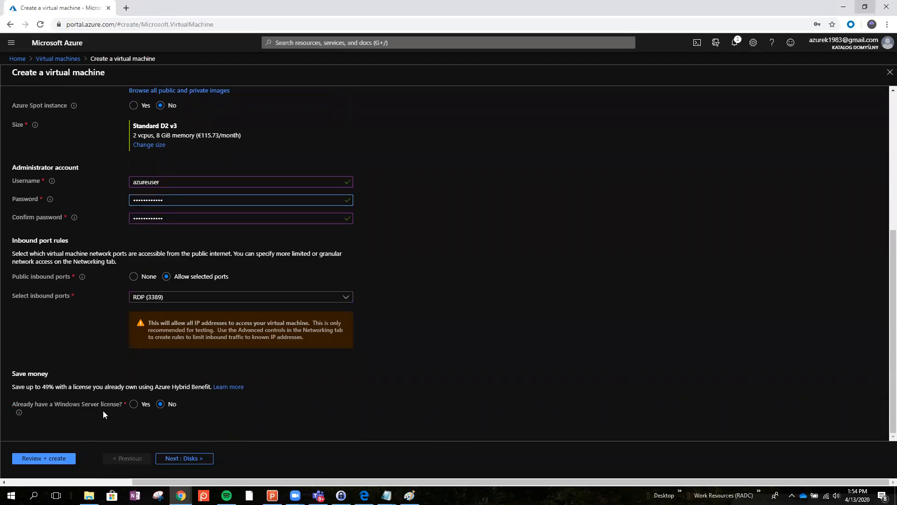
pyautogui.click(182, 299)
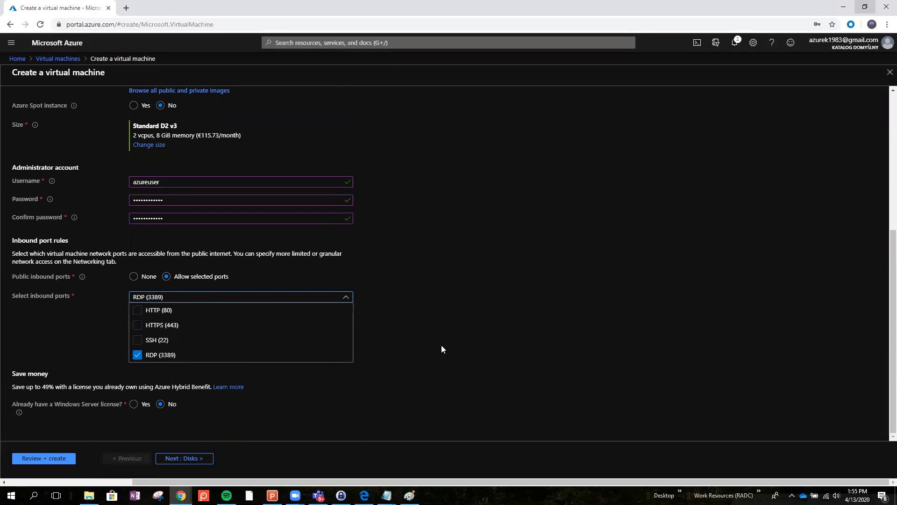
pyautogui.click(46, 459)
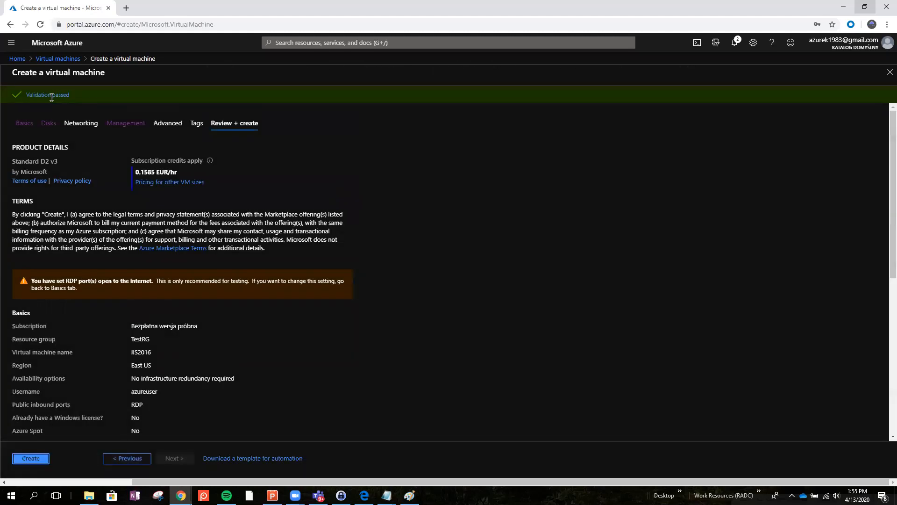
pyautogui.click(31, 458)
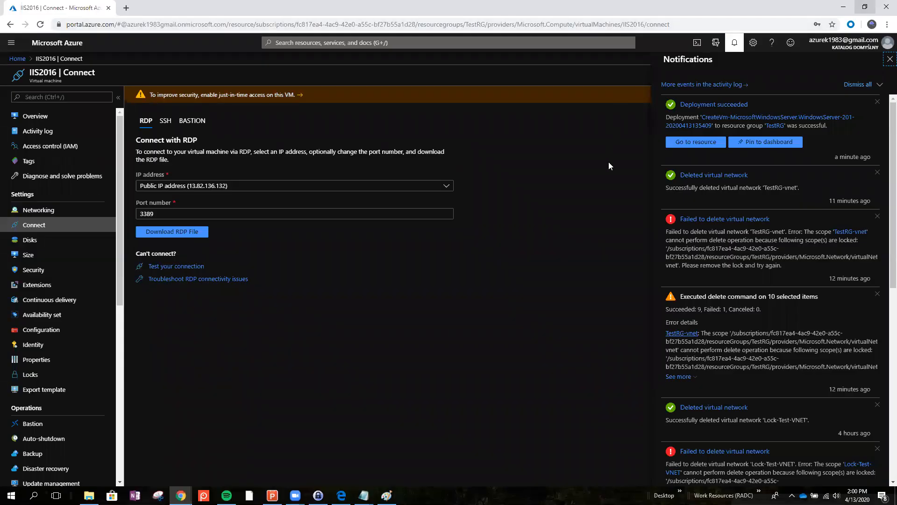
# Go to the deployed IIS2016 virtual machine and download its RDP connection file.
pyautogui.click(706, 143)
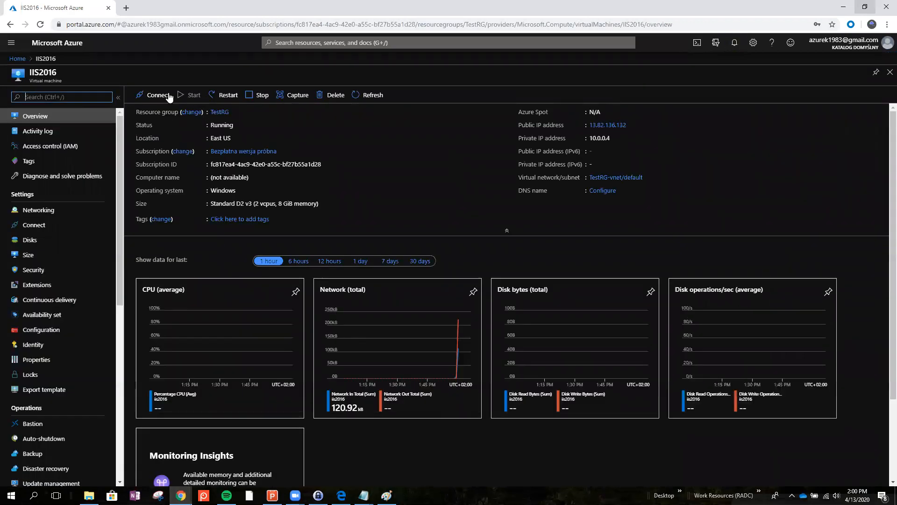
pyautogui.click(161, 95)
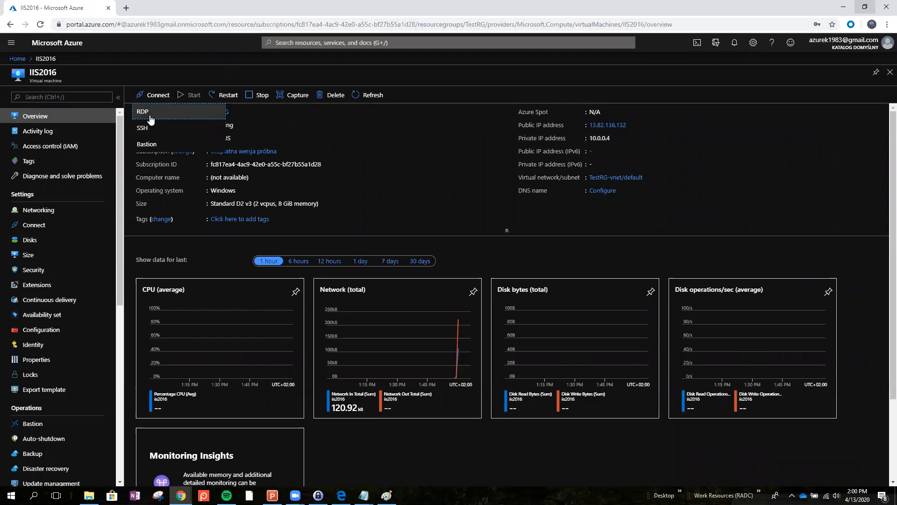
pyautogui.click(147, 114)
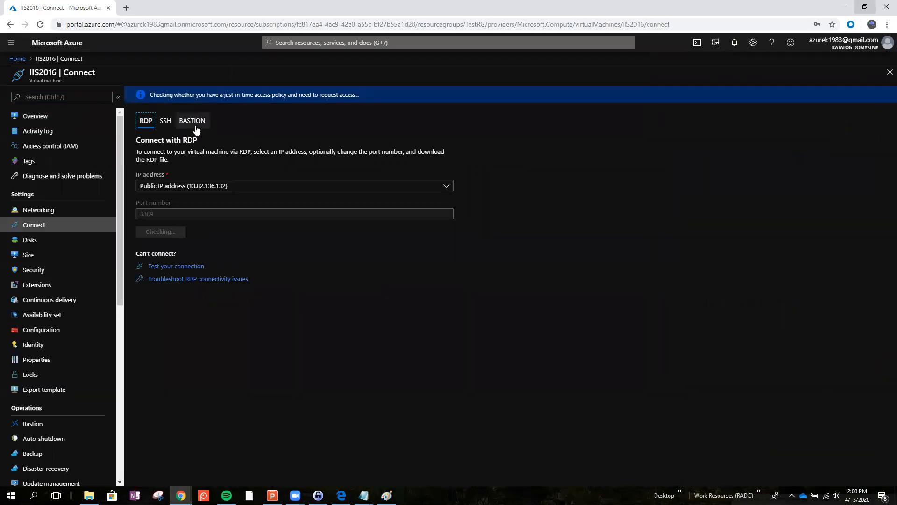
pyautogui.click(163, 236)
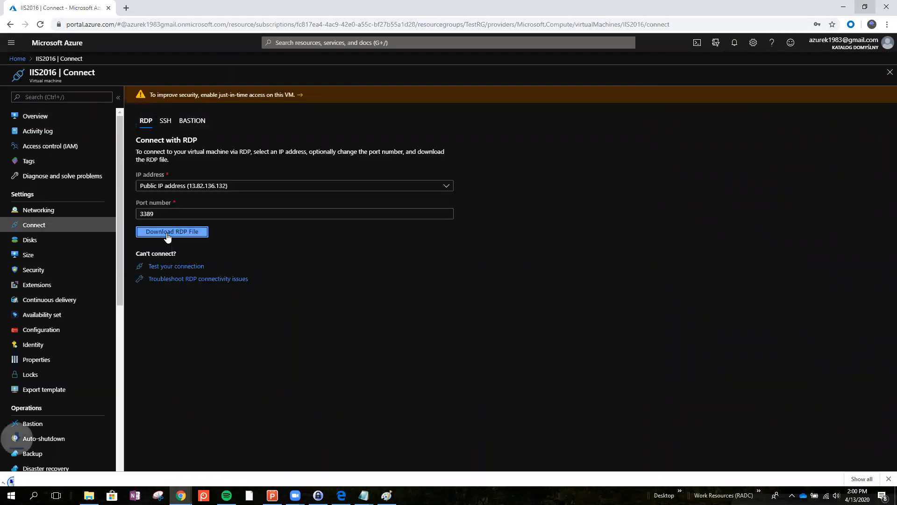
# Open the downloaded RDP file and connect using a different account, entering username azureuser and the account password.
pyautogui.click(42, 475)
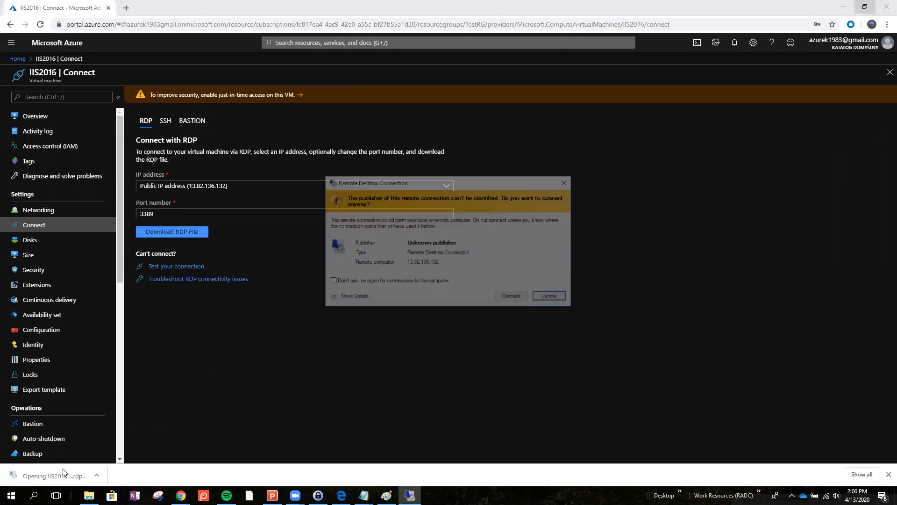
pyautogui.click(513, 297)
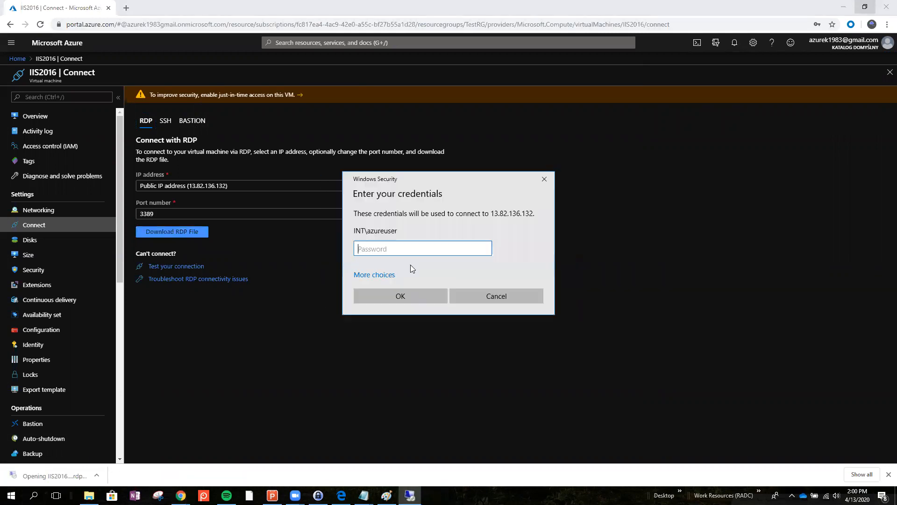
pyautogui.click(367, 277)
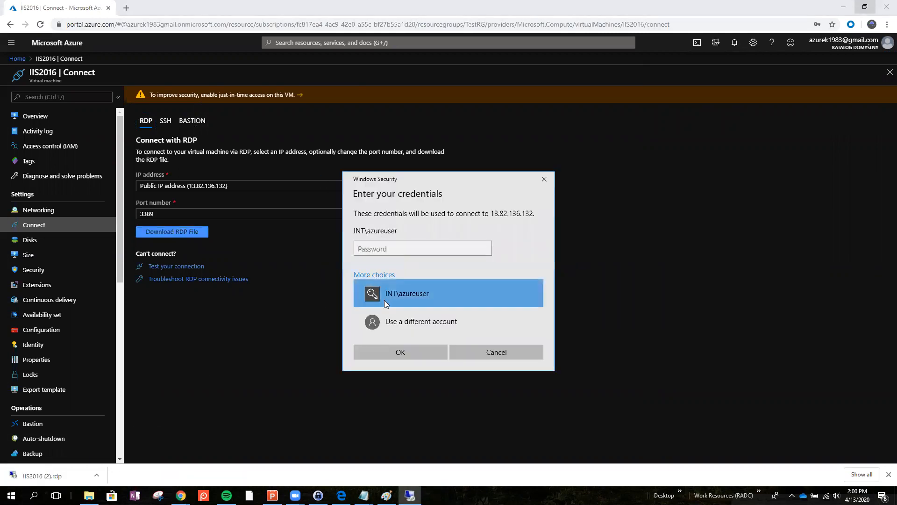
pyautogui.click(403, 326)
pyautogui.write('azureuser')
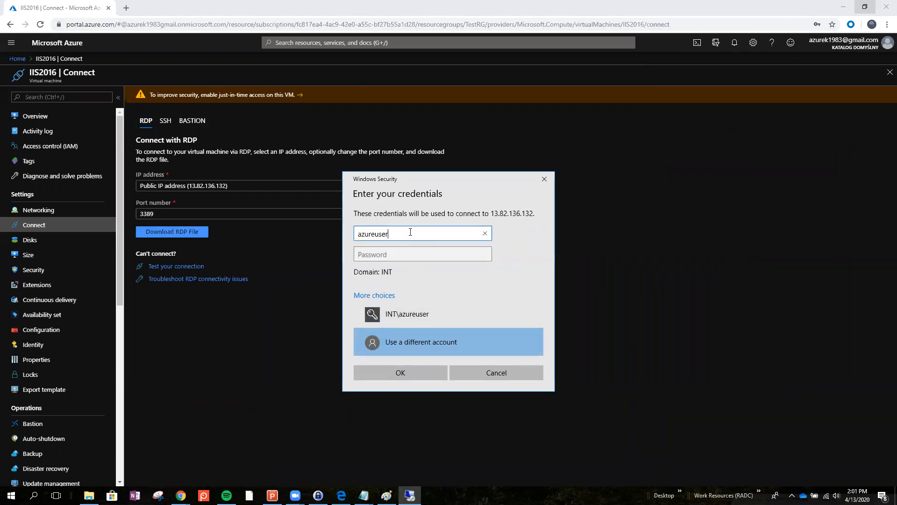
pyautogui.press('Tab')
pyautogui.write('•')
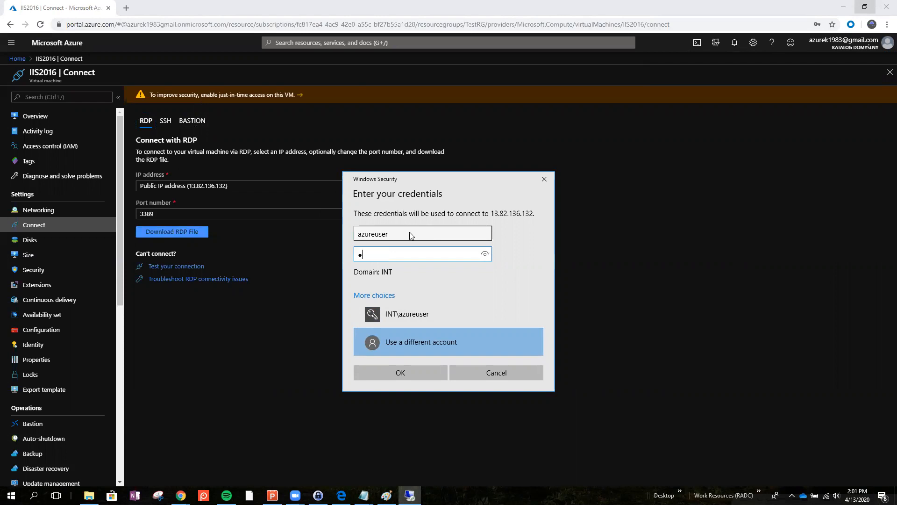
pyautogui.write('•••••••••••')
pyautogui.press('Return')
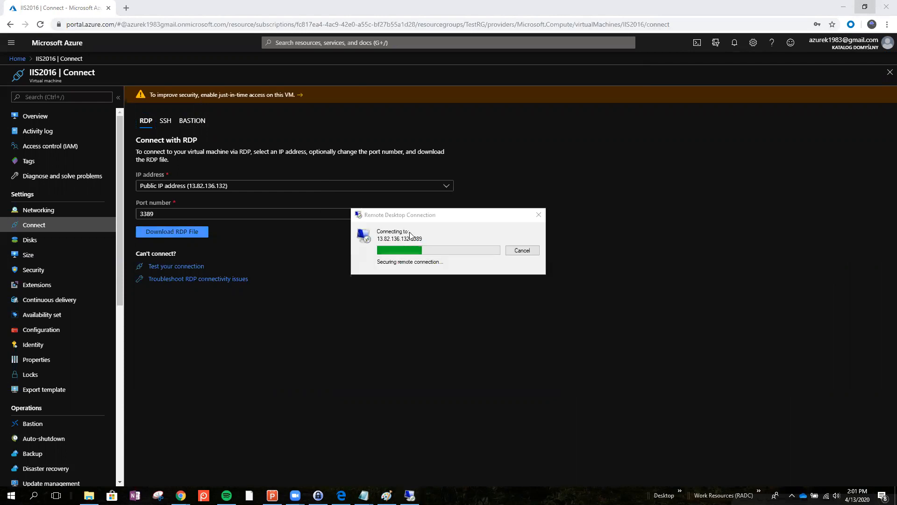
pyautogui.click(479, 325)
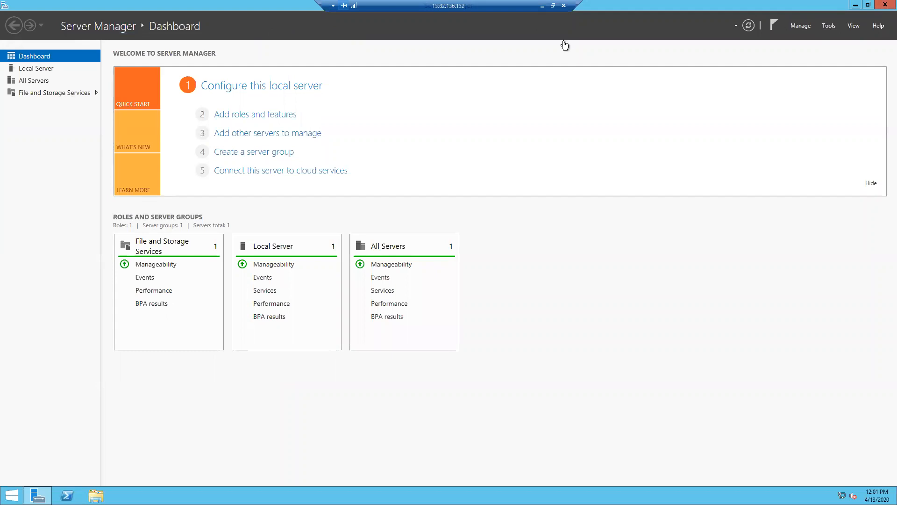
# Start adding roles and features, choosing a role-based or feature-based installation on the IIS2016 server.
pyautogui.click(829, 26)
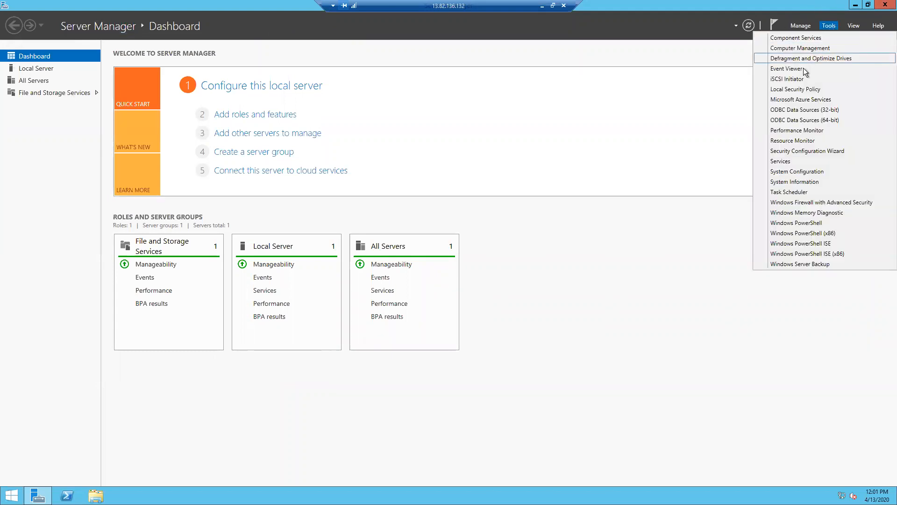
pyautogui.click(800, 26)
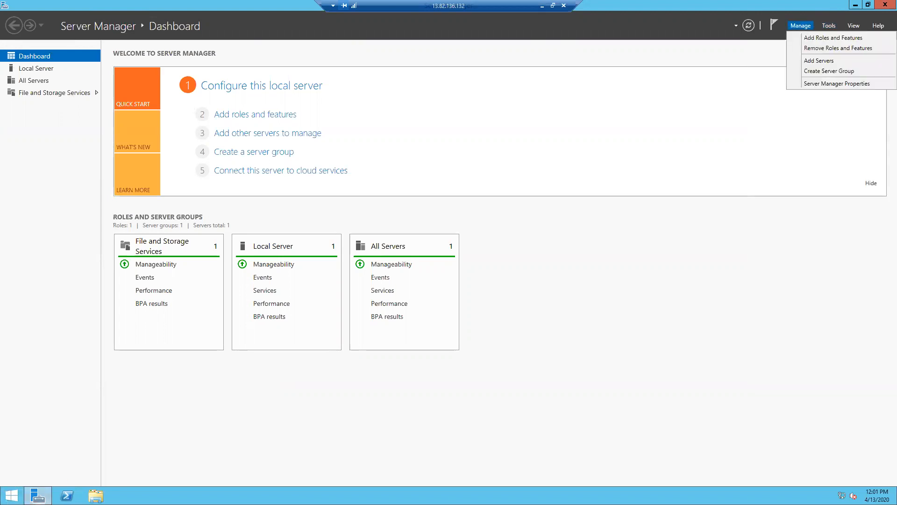
pyautogui.click(824, 38)
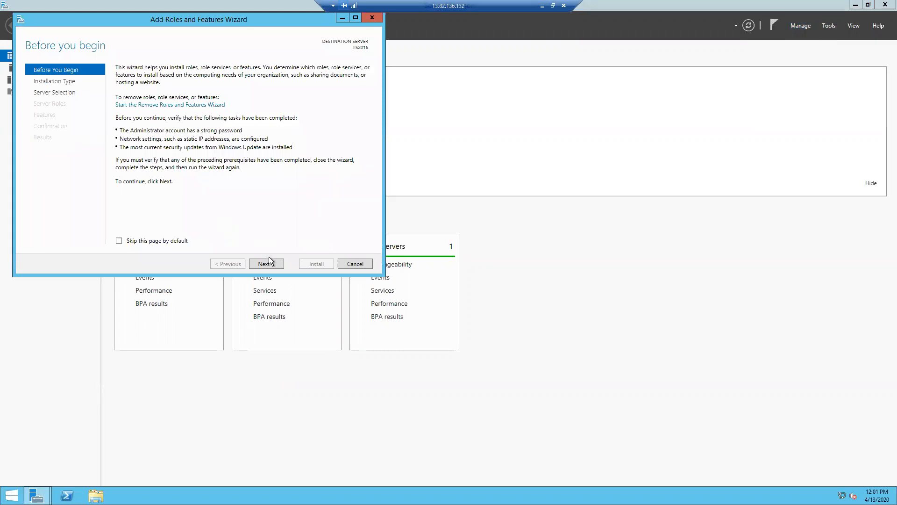
pyautogui.click(268, 263)
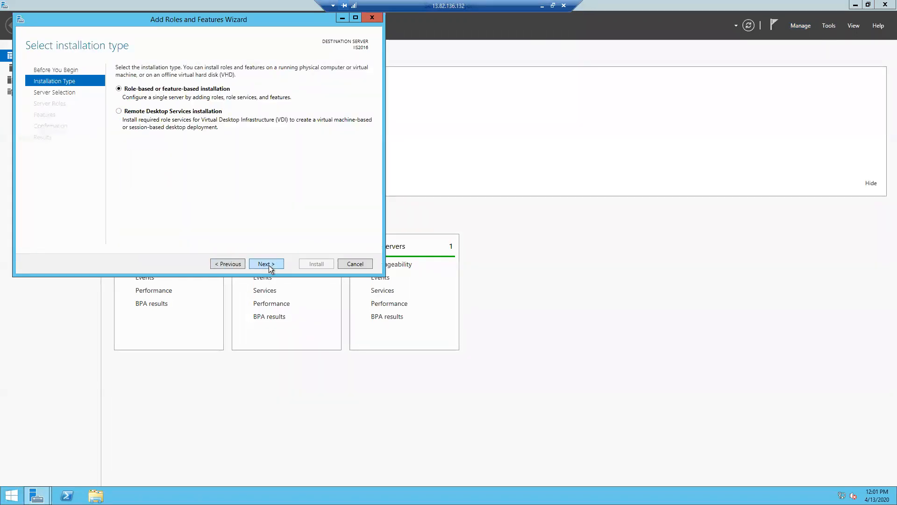
pyautogui.click(267, 263)
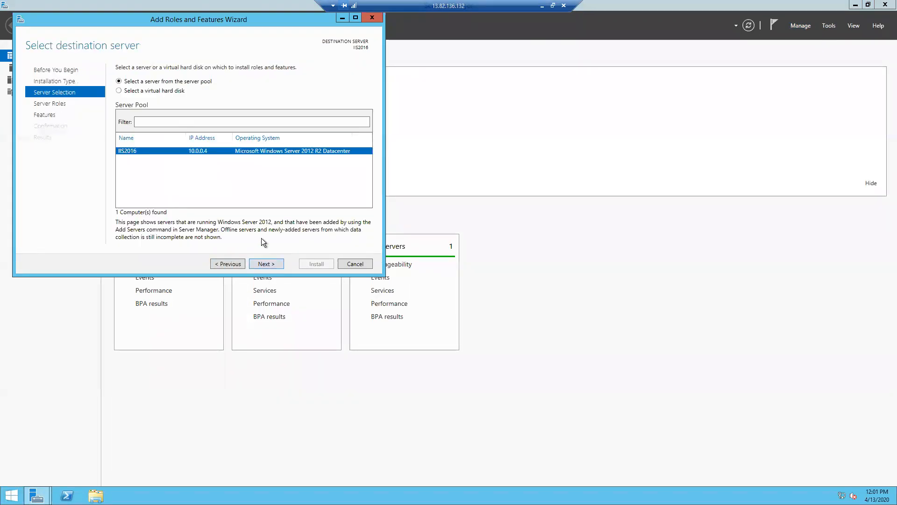
pyautogui.click(267, 264)
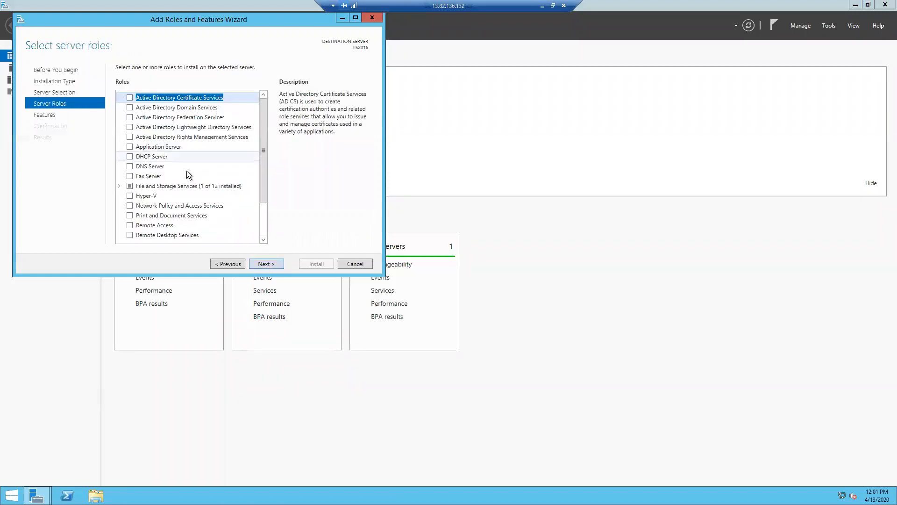
# Select the Web Server (IIS) role together with its required features and continue to the feature selection.
pyautogui.scroll(-1, 183, 175)
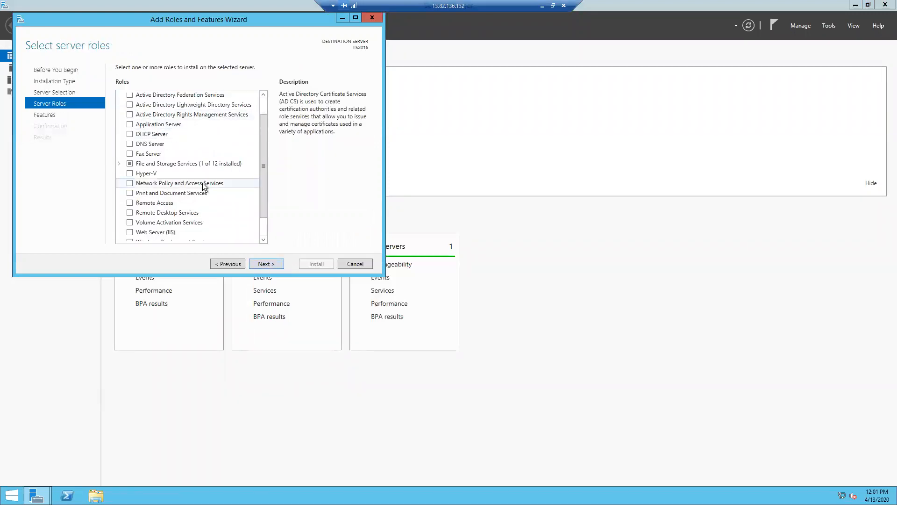
pyautogui.scroll(-1, 197, 204)
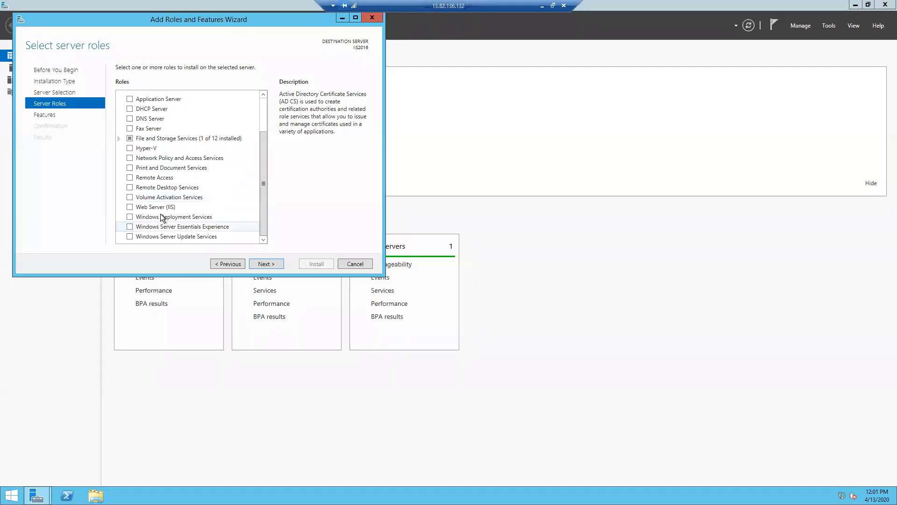
pyautogui.click(130, 207)
pyautogui.click(221, 222)
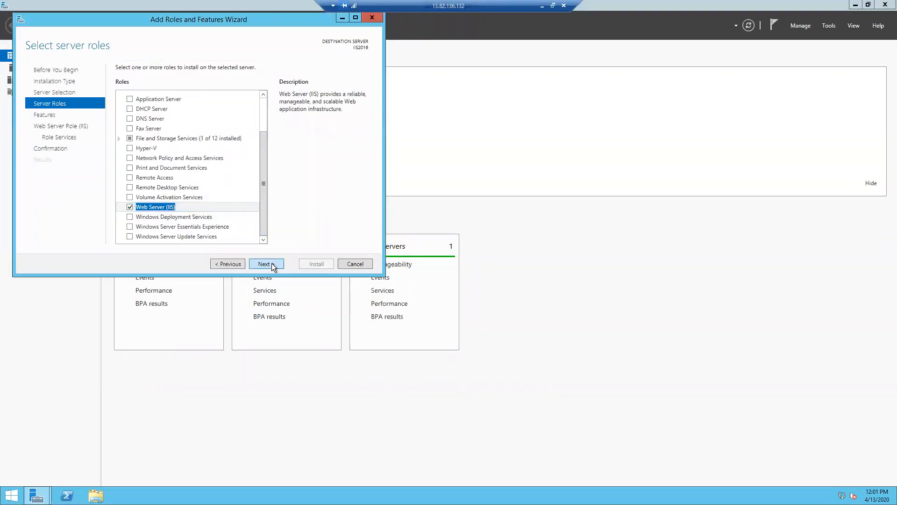
pyautogui.click(274, 266)
# Review the available features, including User Interfaces and Infrastructure, keep the default selection and continue to the IIS role services.
pyautogui.scroll(-2, 178, 191)
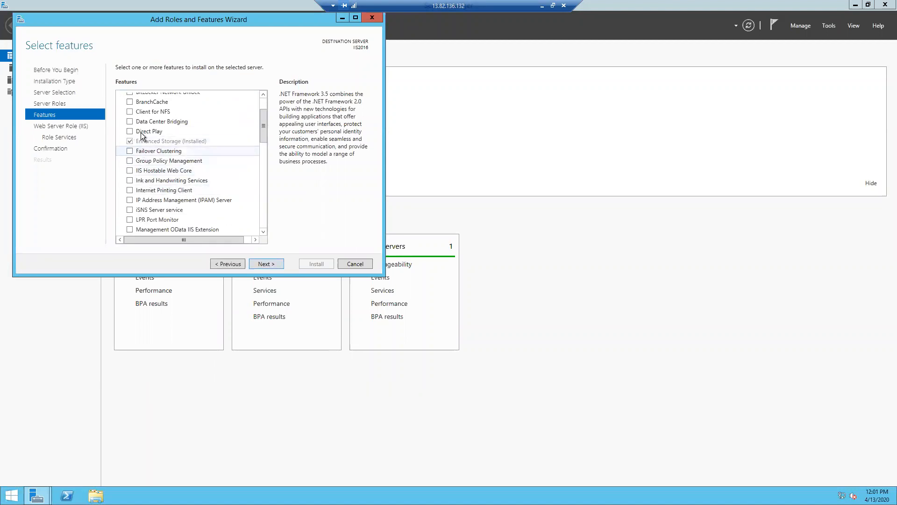
pyautogui.scroll(-1, 195, 209)
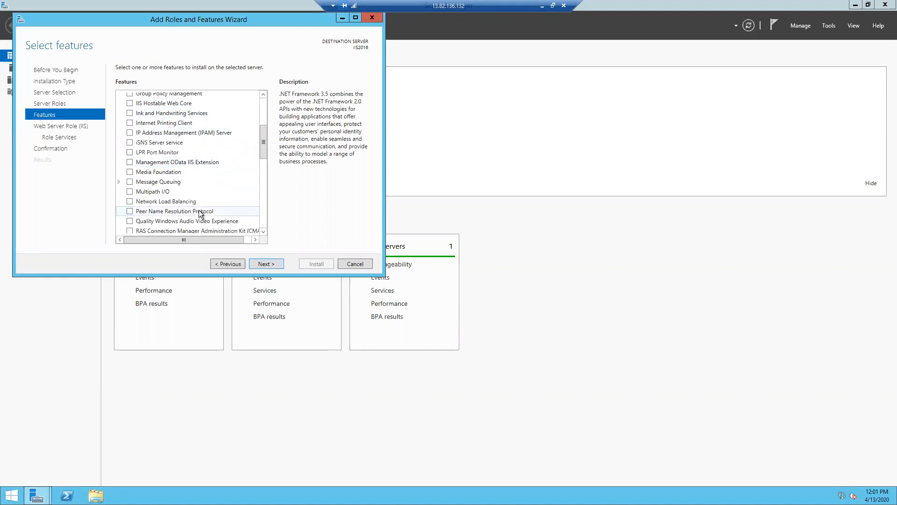
pyautogui.scroll(-5, 167, 199)
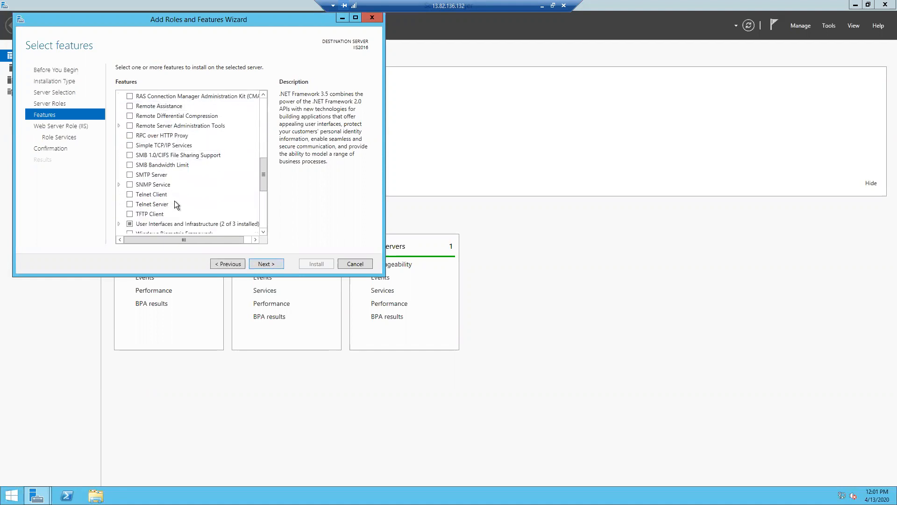
pyautogui.scroll(-2, 174, 200)
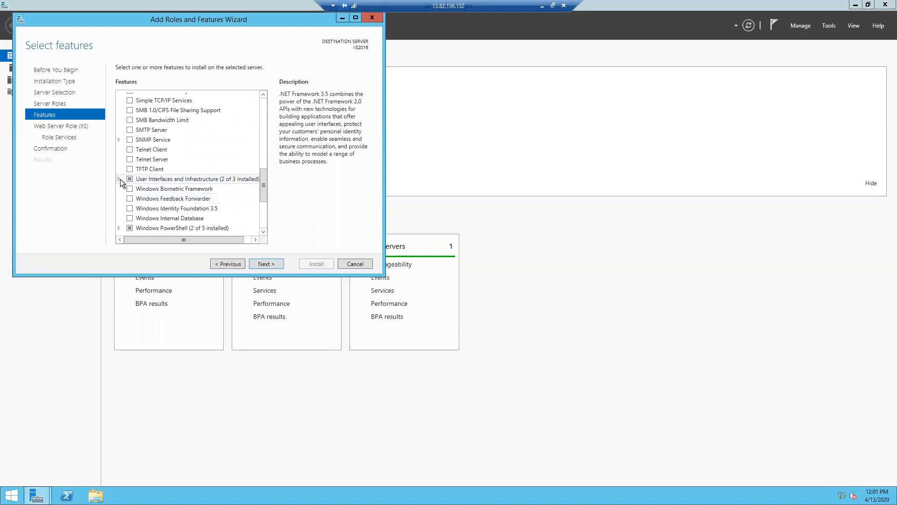
pyautogui.click(120, 179)
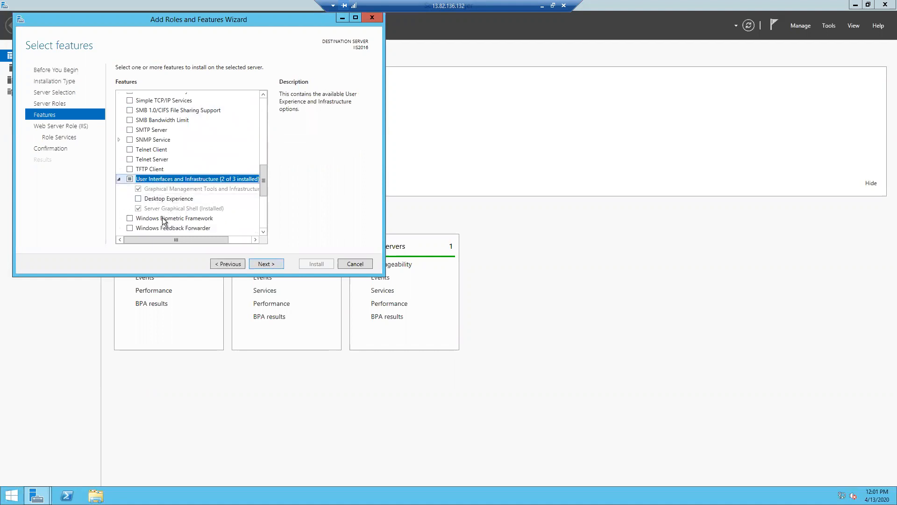
pyautogui.scroll(-1, 186, 226)
pyautogui.scroll(-2, 200, 224)
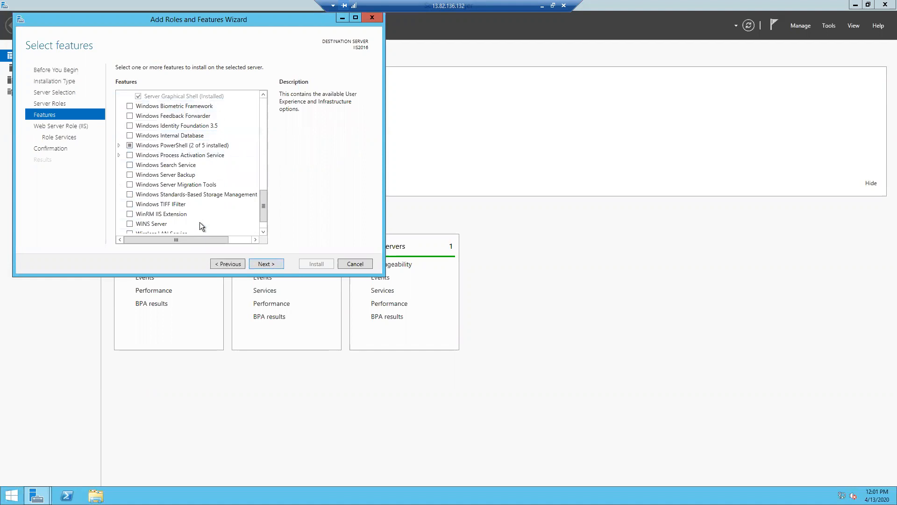
pyautogui.scroll(-1, 192, 223)
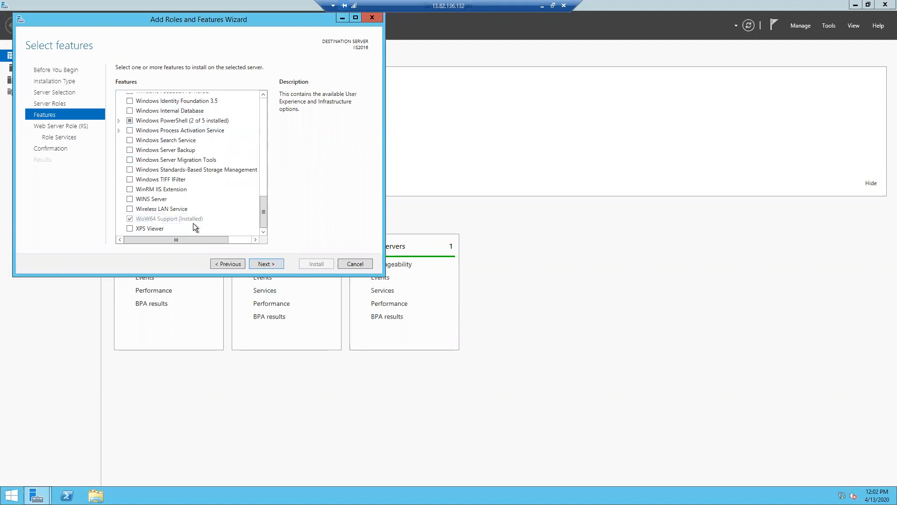
pyautogui.click(271, 264)
pyautogui.click(279, 262)
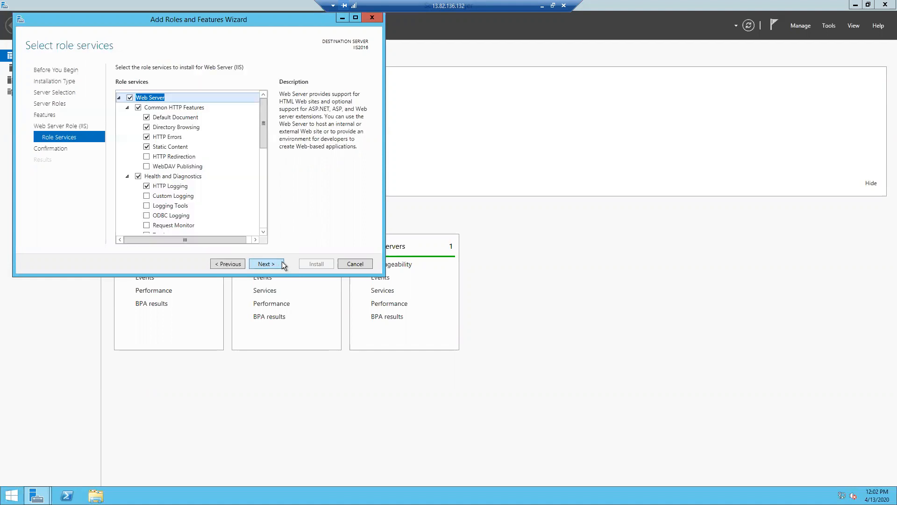
# Review the Web Server role services, keep the defaults and install the Web Server (IIS) role.
pyautogui.scroll(-5, 221, 138)
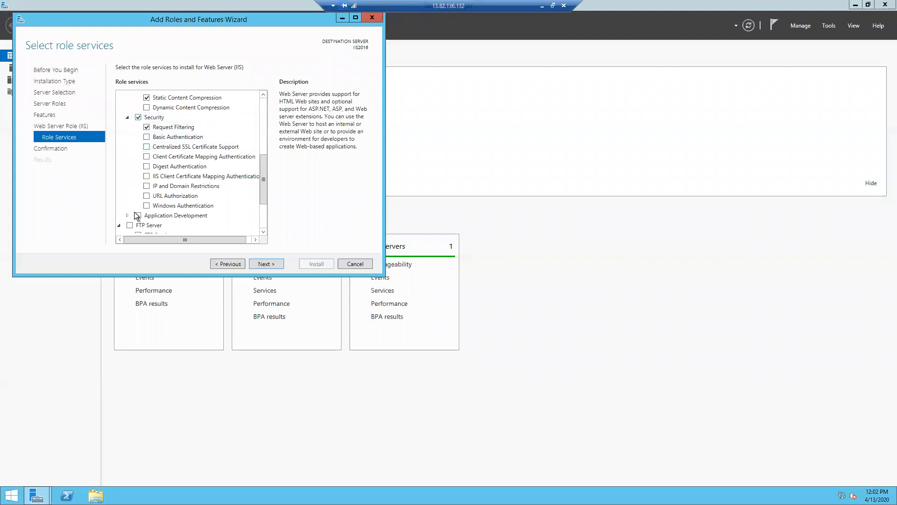
pyautogui.scroll(-2, 211, 210)
pyautogui.scroll(-1, 211, 210)
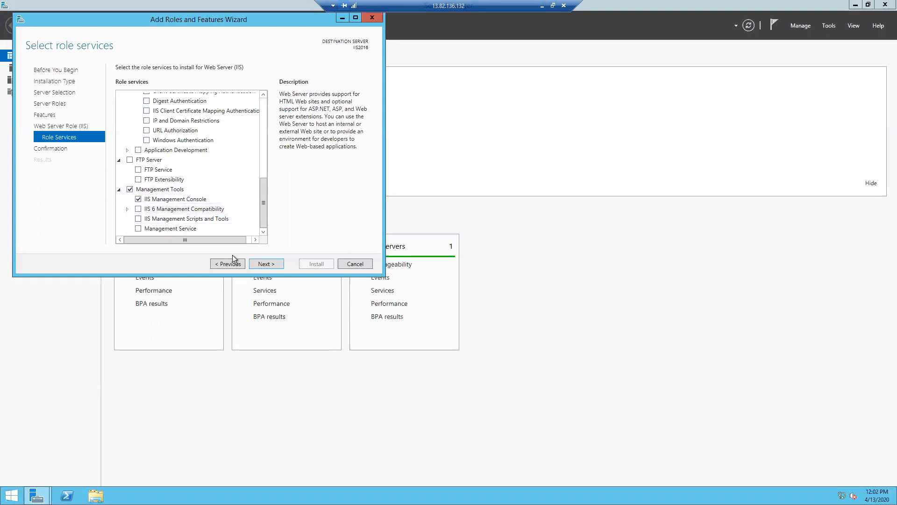
pyautogui.click(275, 264)
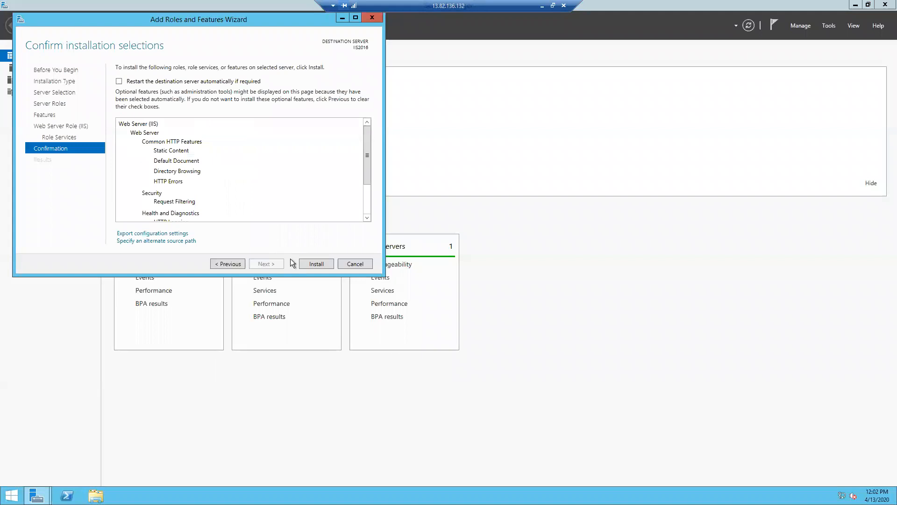
pyautogui.click(316, 265)
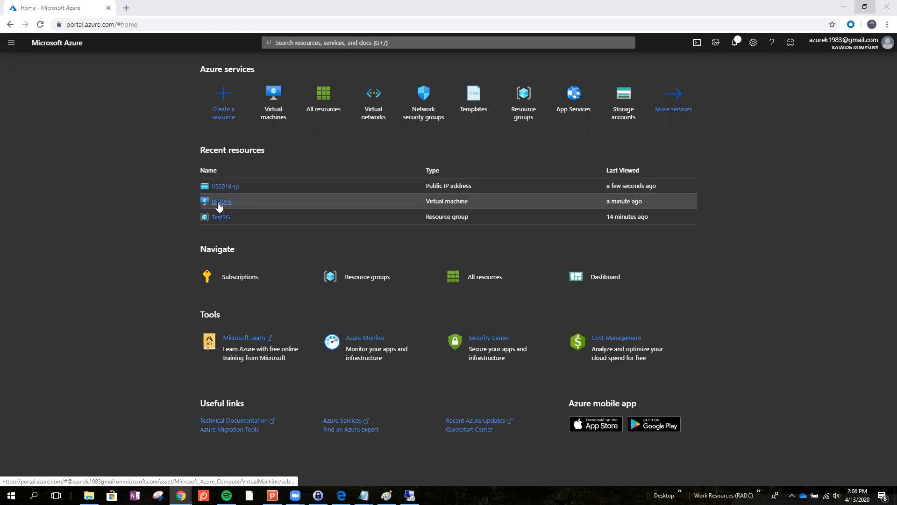
# In the Azure portal, open the IIS2016 virtual machine's DNS name configuration and examine the DNS name label.
pyautogui.click(464, 183)
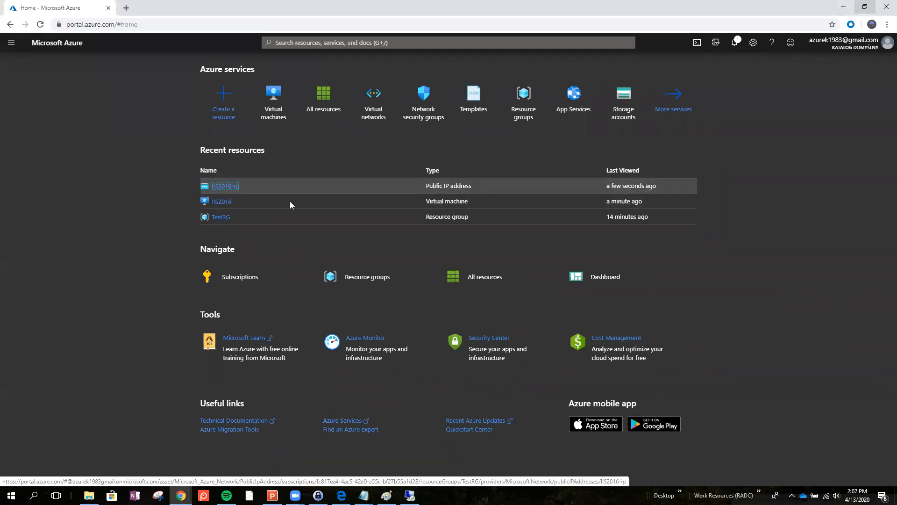
pyautogui.click(224, 203)
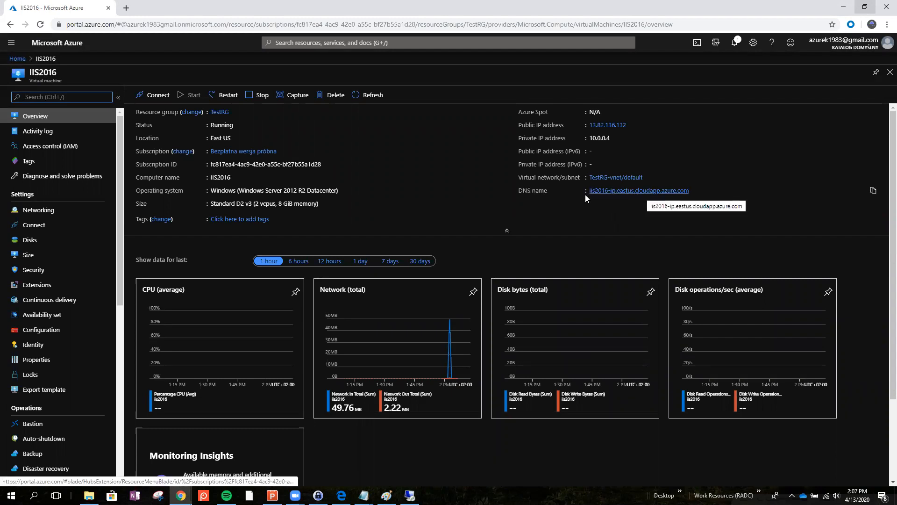
pyautogui.click(618, 191)
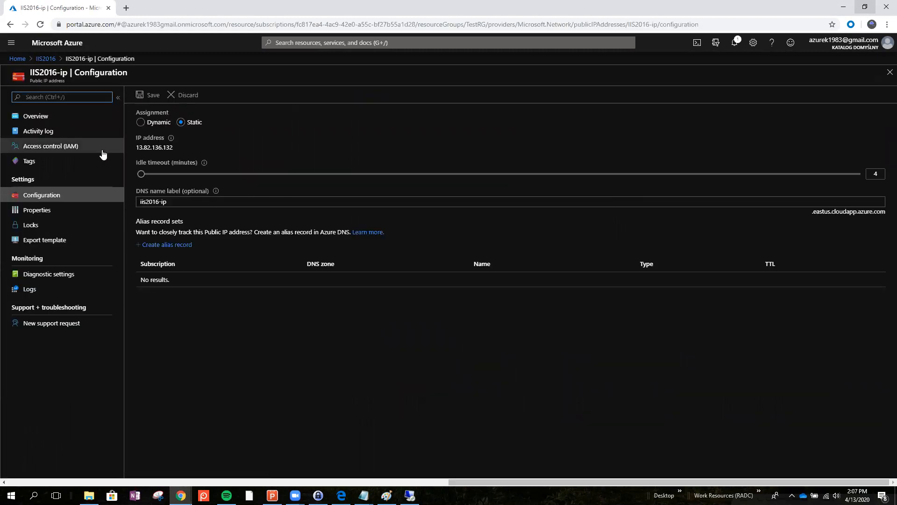
pyautogui.click(190, 202)
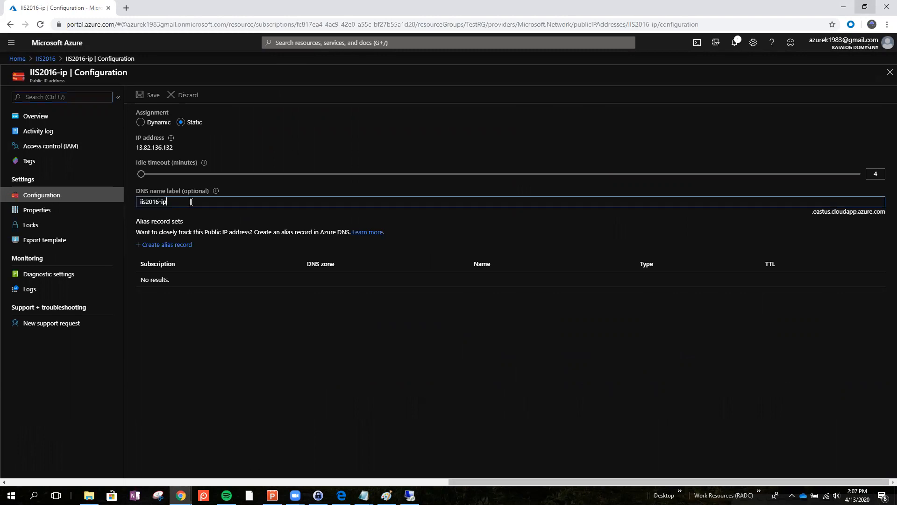
pyautogui.moveTo(187, 201); pyautogui.dragTo(130, 202)
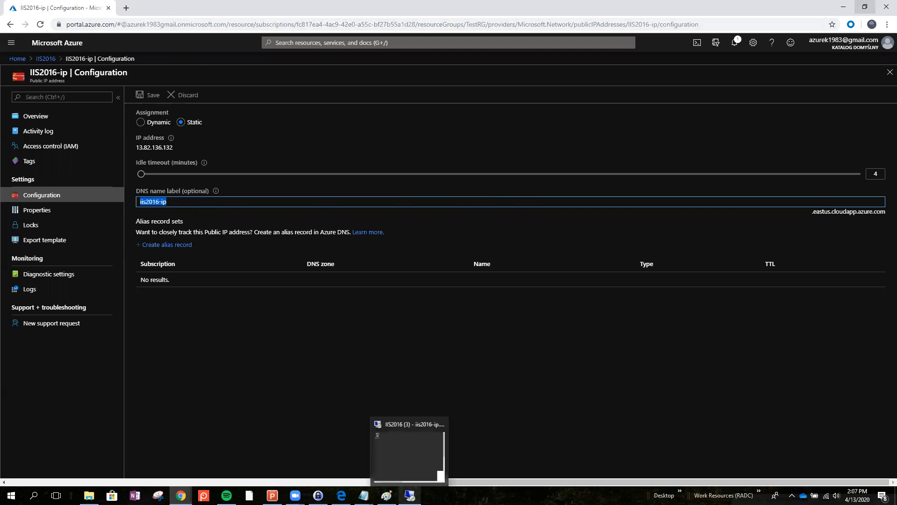
# Switch back to the IIS2016 remote desktop session and open Internet Information Services (IIS) Manager.
pyautogui.click(410, 496)
pyautogui.click(336, 8)
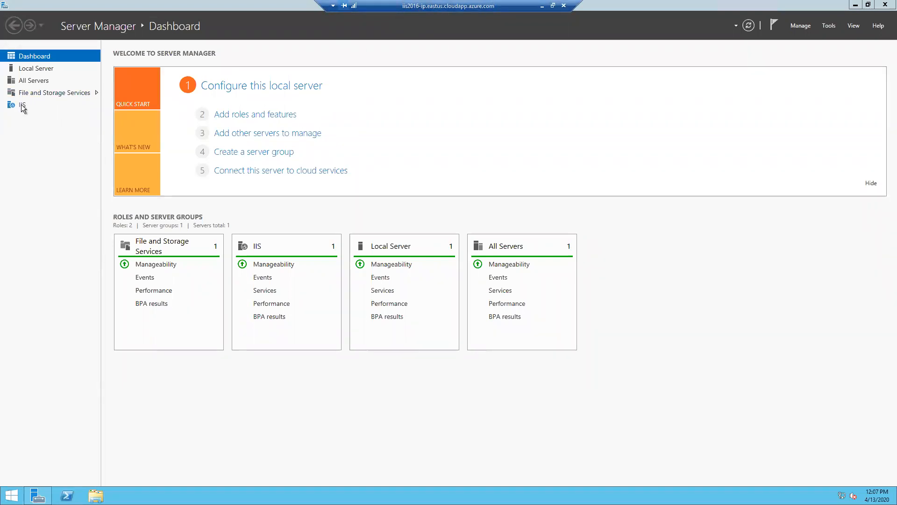
pyautogui.click(829, 26)
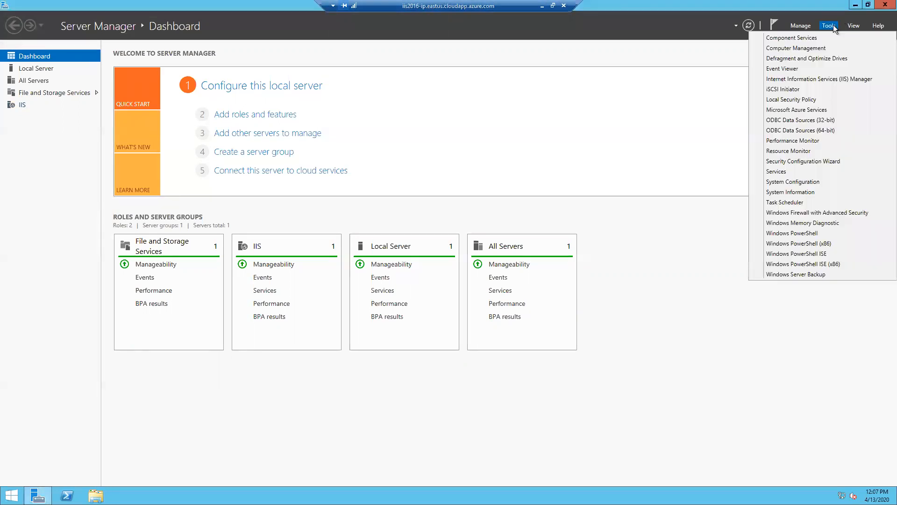
pyautogui.click(794, 78)
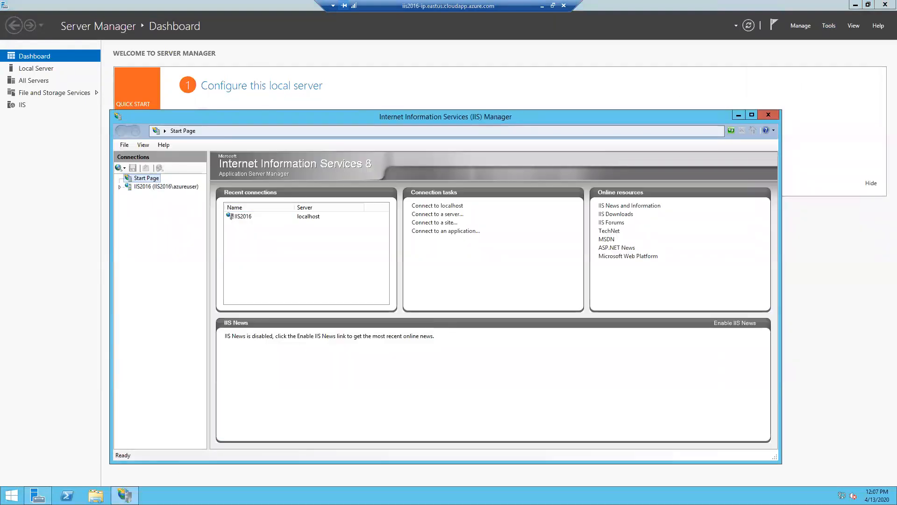
# Open the System and Security settings in the server's Control Panel, leaving the Windows SmartScreen options as they are.
pyautogui.moveTo(37, 495)
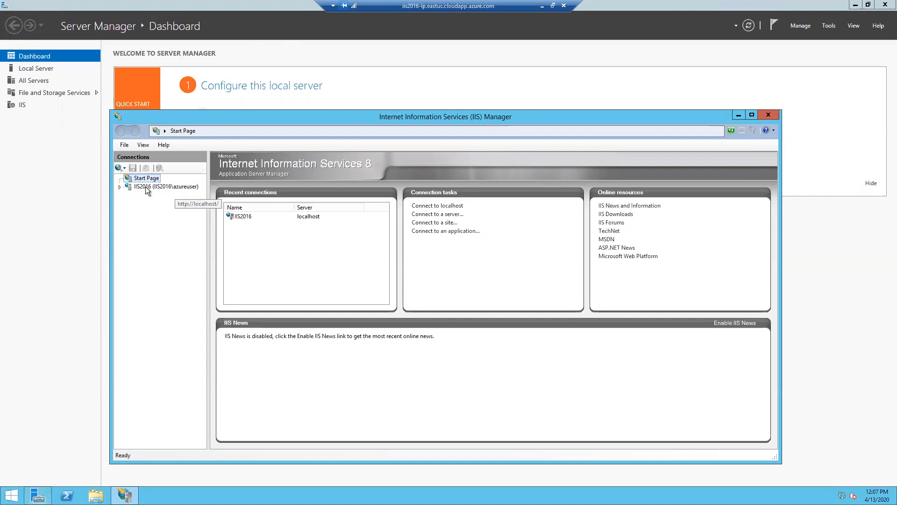
pyautogui.click(11, 494)
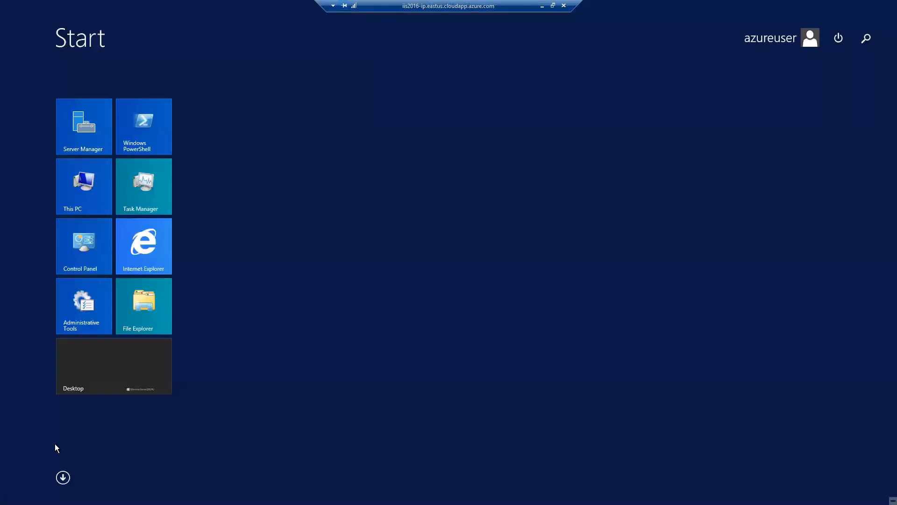
pyautogui.click(89, 245)
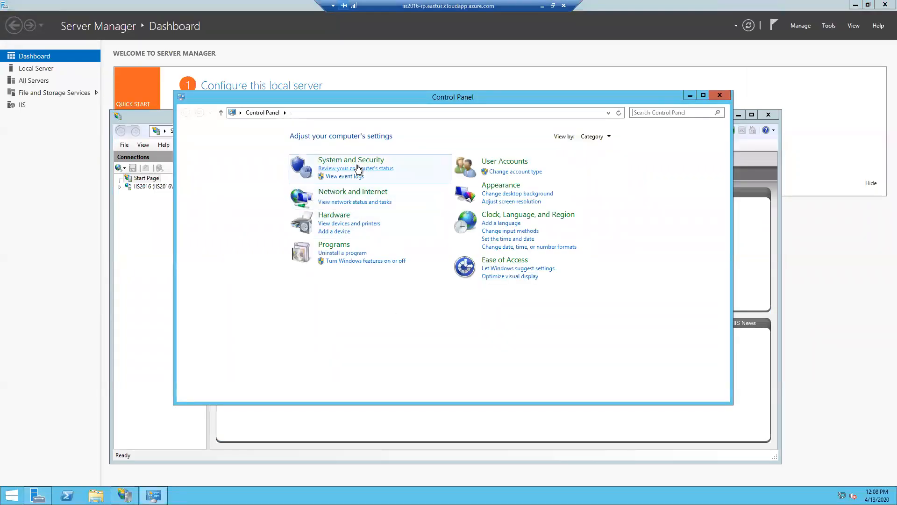
pyautogui.click(356, 170)
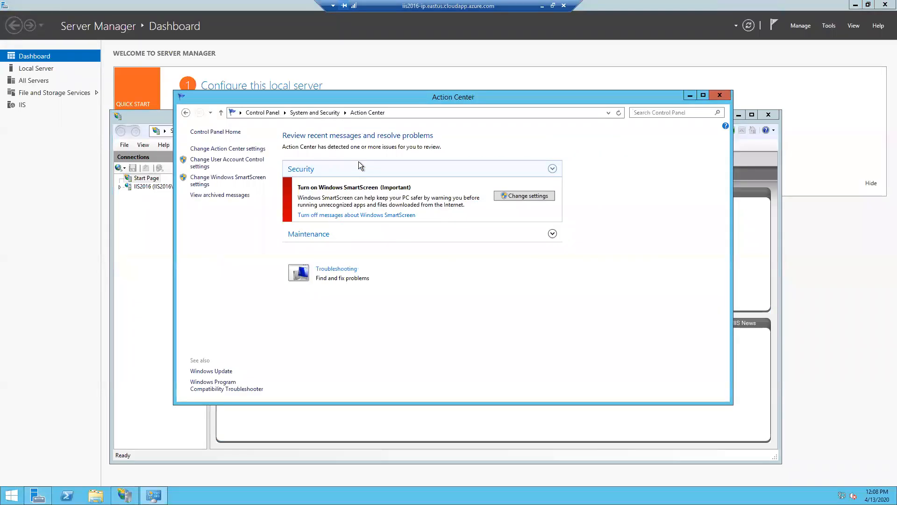
pyautogui.click(227, 180)
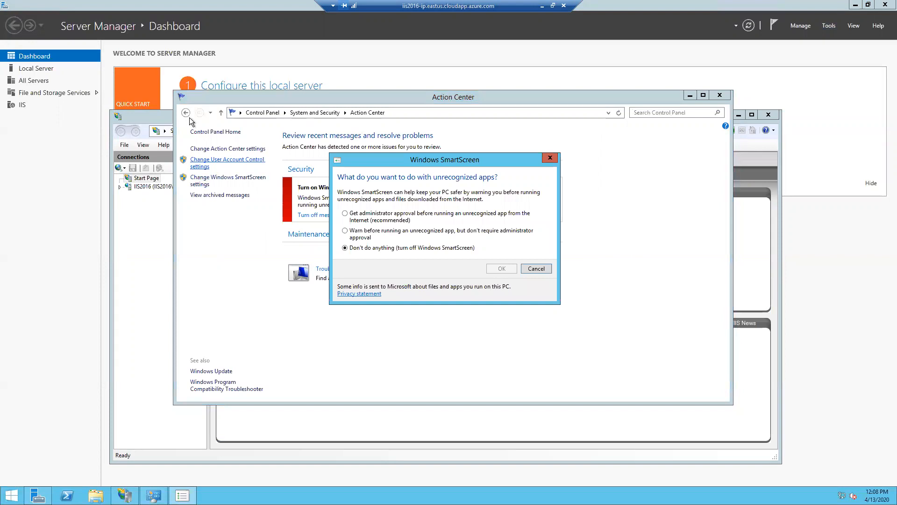
pyautogui.click(550, 157)
pyautogui.click(315, 113)
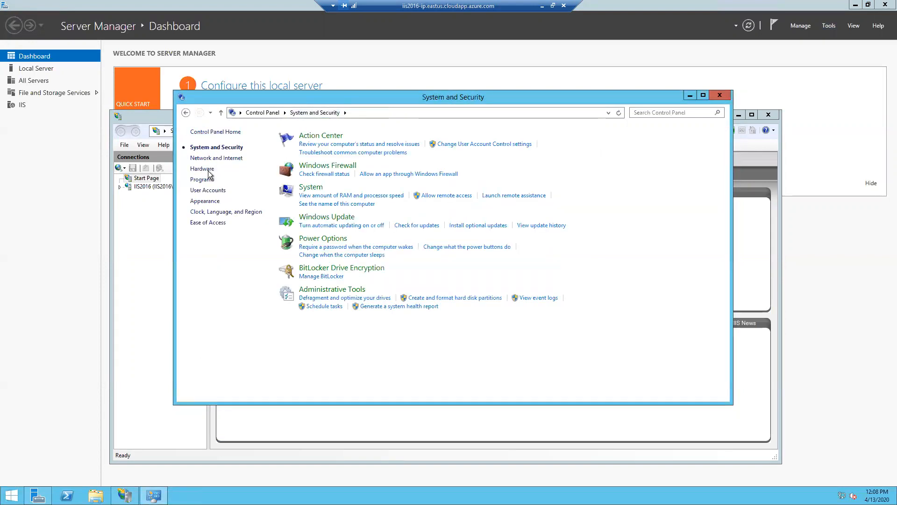
# Turn off Windows Firewall for both the private and public networks, save the settings and close Control Panel.
pyautogui.click(319, 168)
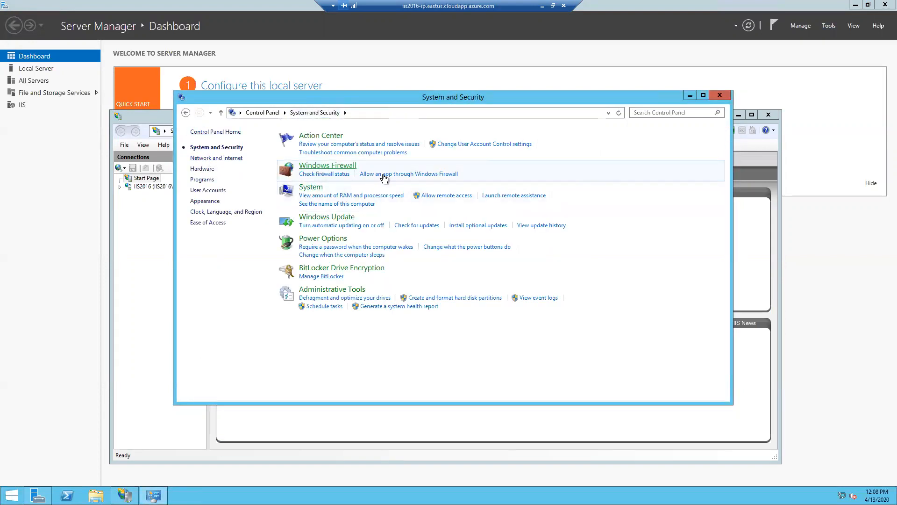
pyautogui.click(224, 179)
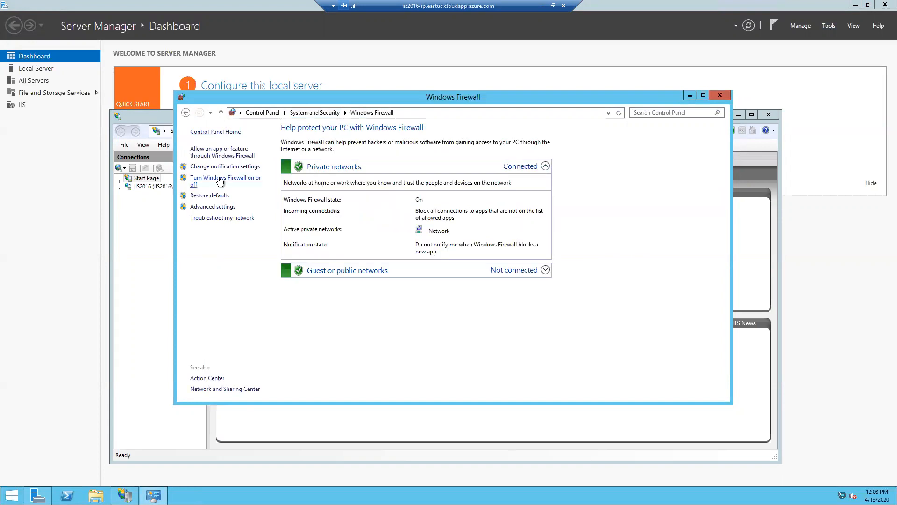
pyautogui.click(345, 200)
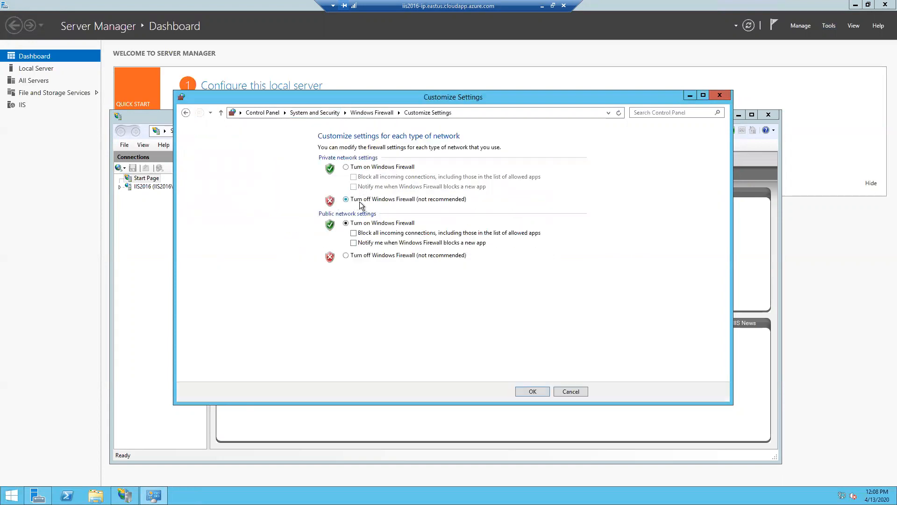
pyautogui.click(346, 255)
pyautogui.click(531, 392)
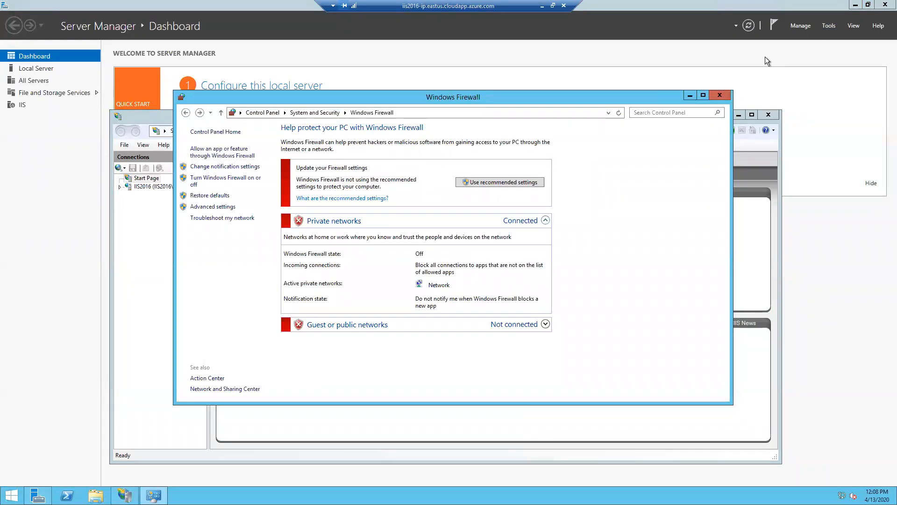
pyautogui.click(722, 96)
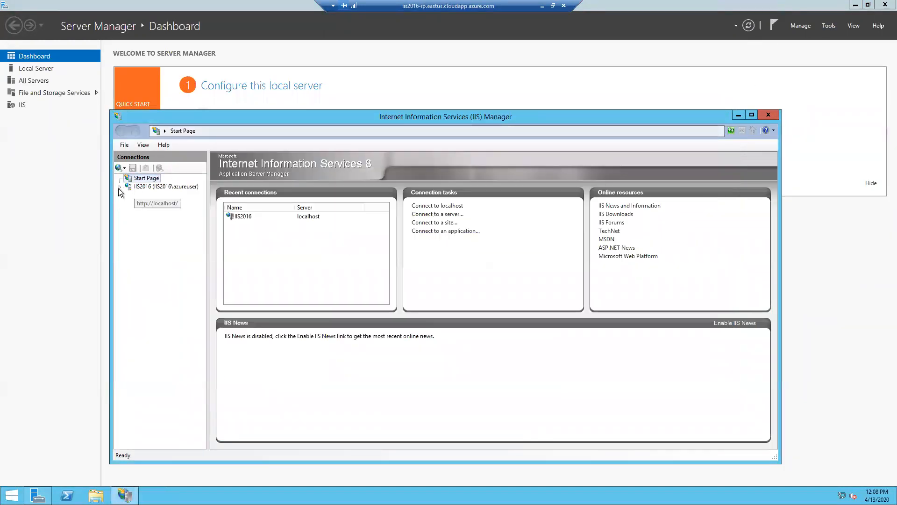
# Switch to the Azure portal in the browser and copy the DNS name from the IIS2016 virtual machine's overview.
pyautogui.click(543, 6)
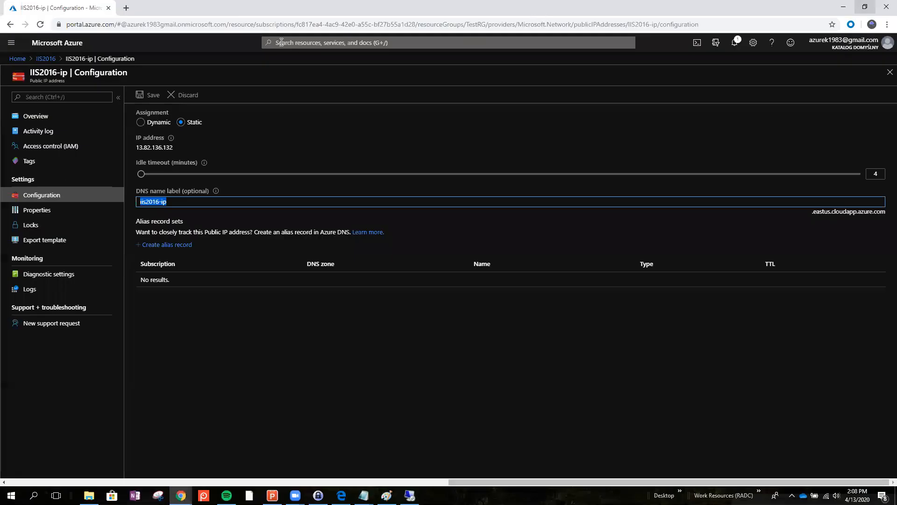
pyautogui.click(128, 9)
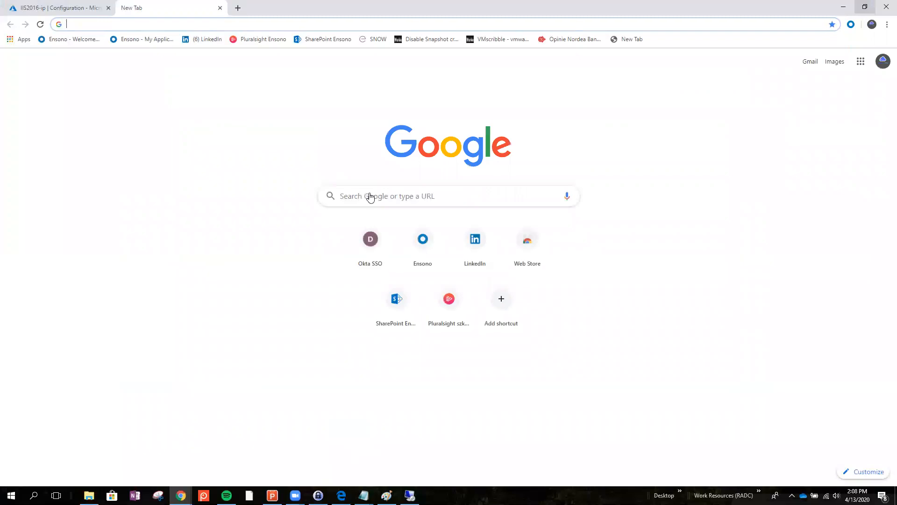
pyautogui.click(70, 8)
pyautogui.click(159, 7)
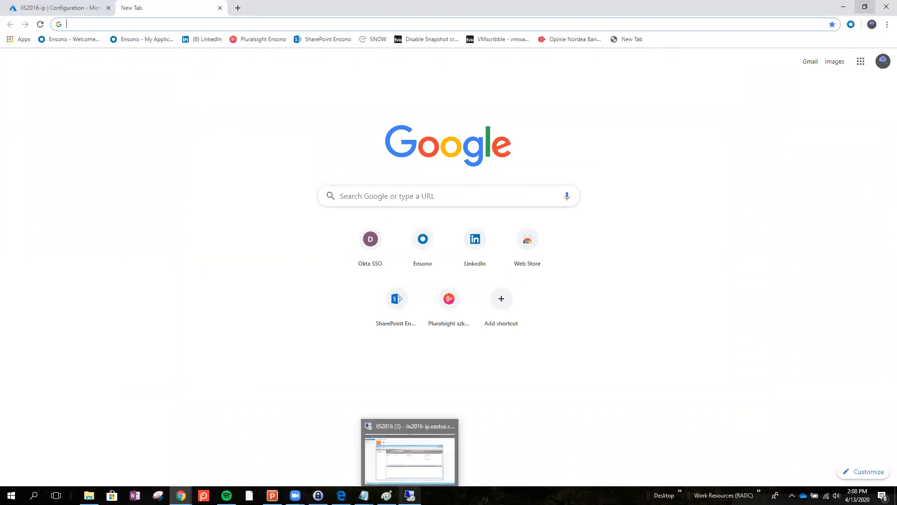
pyautogui.hotkey('alt', 'Tab')
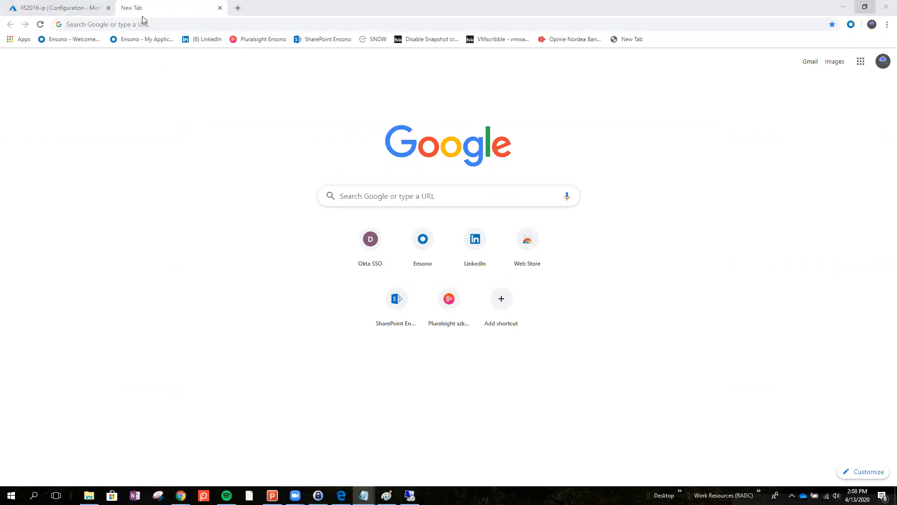
pyautogui.click(53, 7)
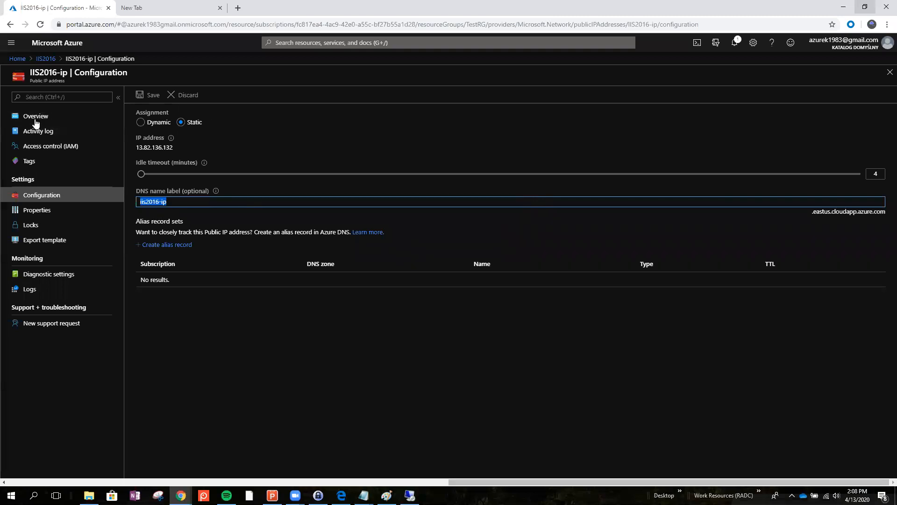
pyautogui.click(42, 60)
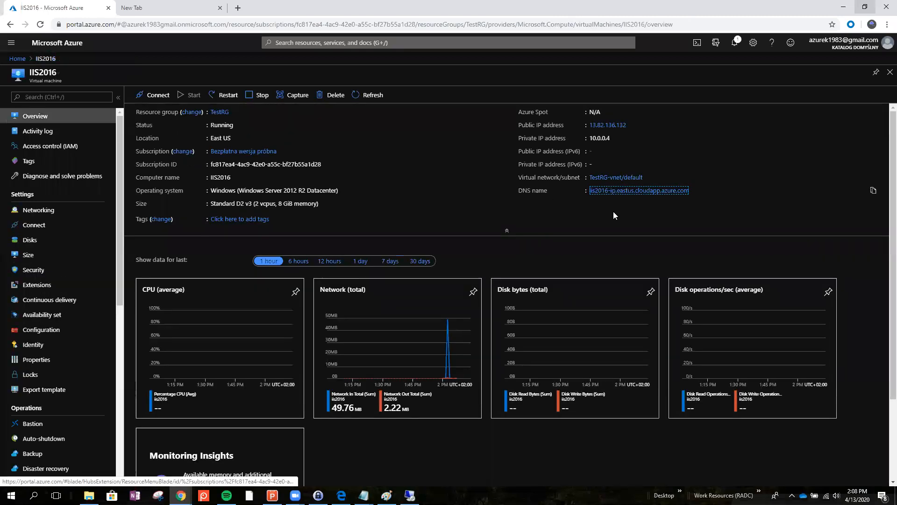
pyautogui.click(873, 191)
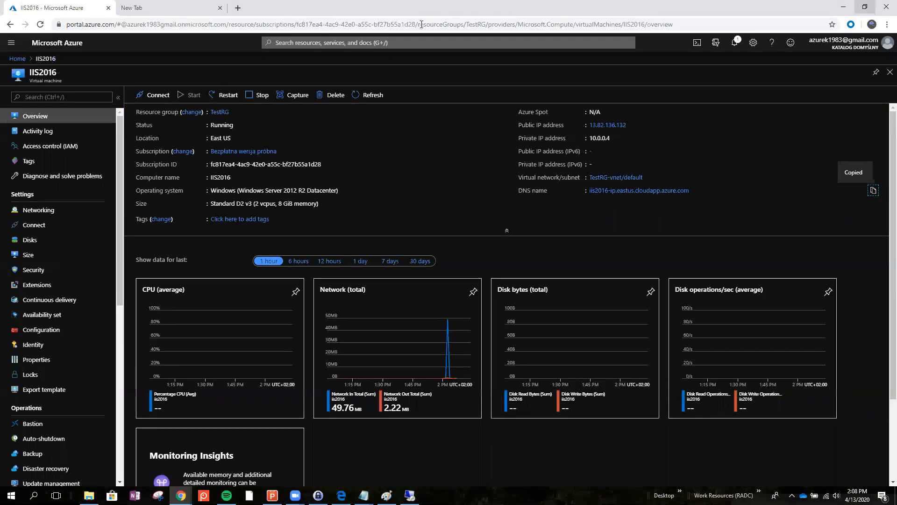
pyautogui.click(180, 11)
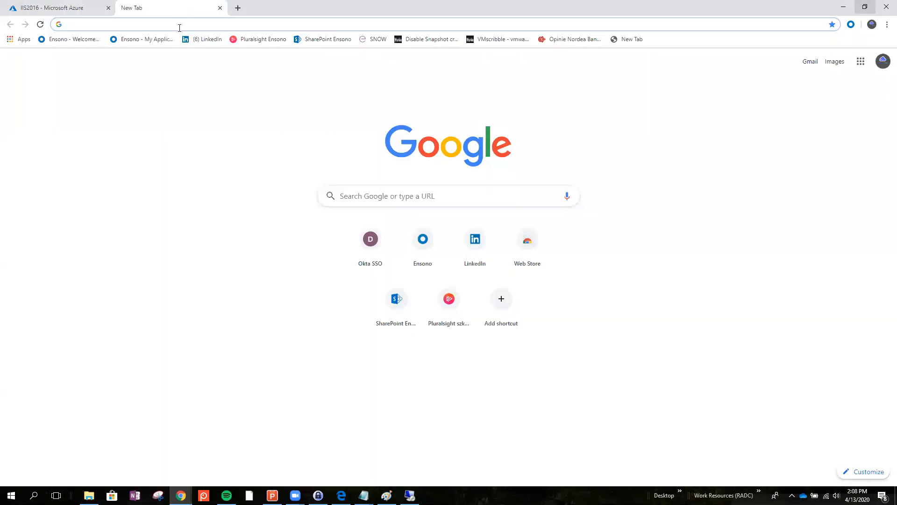
pyautogui.write('https://')
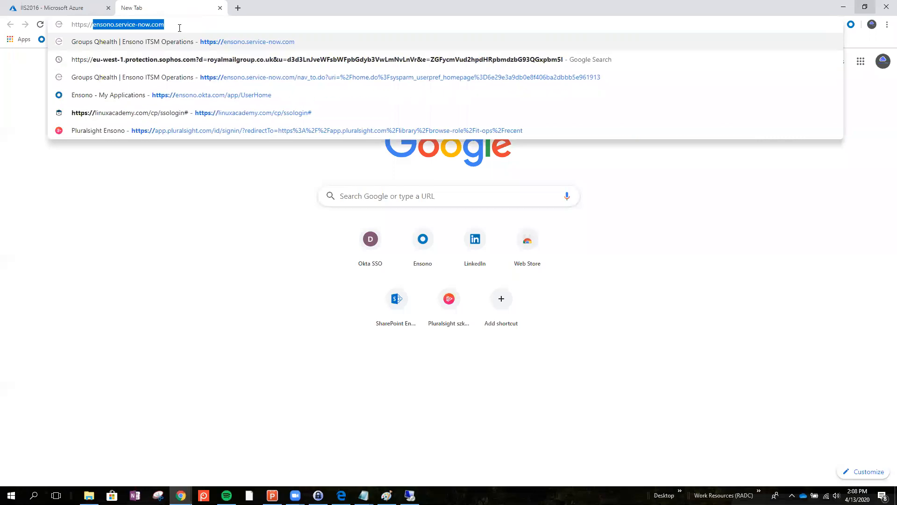
pyautogui.hotkey('ctrl', 'v')
pyautogui.press('Return')
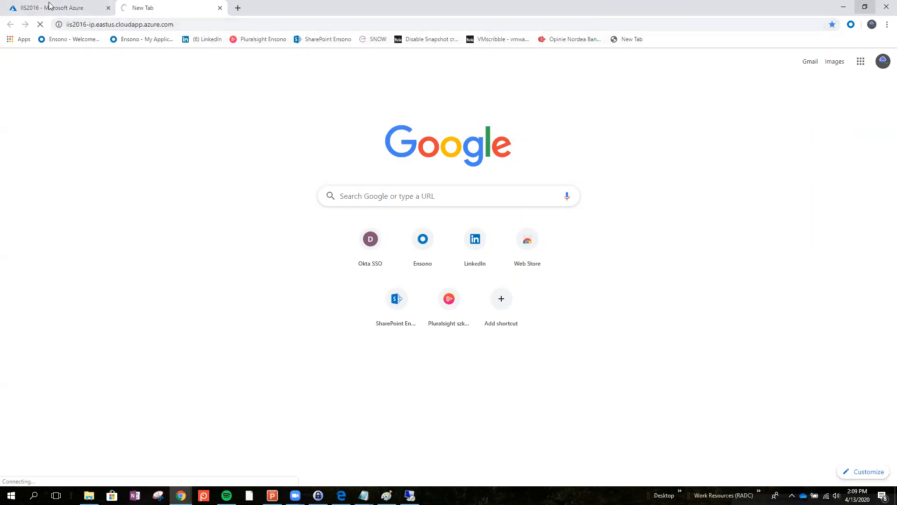
# Return to the IIS2016 remote desktop session, dismiss the Web Platform prompt and open the Default Web Site's bindings in IIS Manager.
pyautogui.click(409, 495)
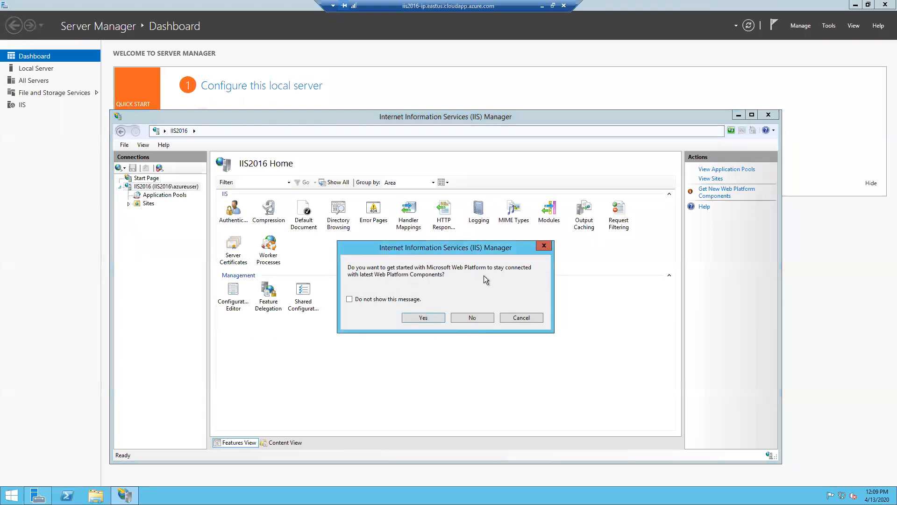
pyautogui.click(544, 246)
pyautogui.click(129, 204)
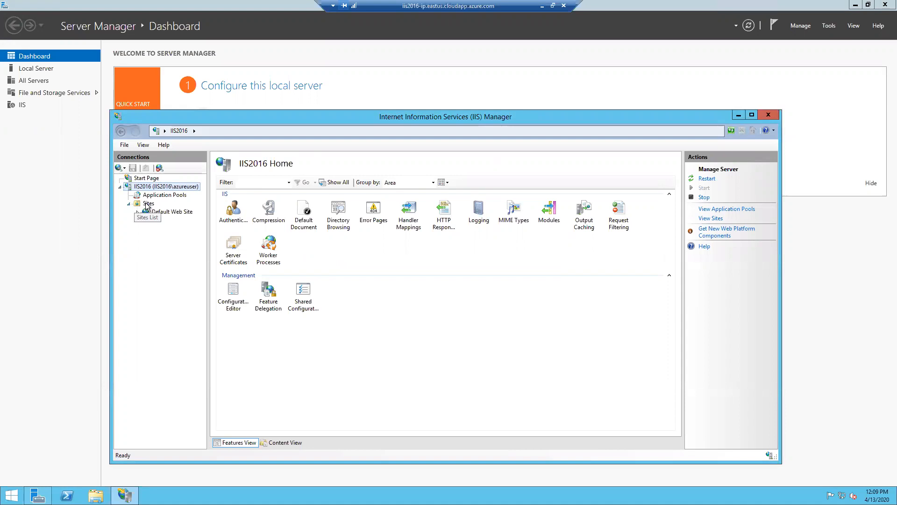
pyautogui.click(137, 204)
pyautogui.click(161, 212)
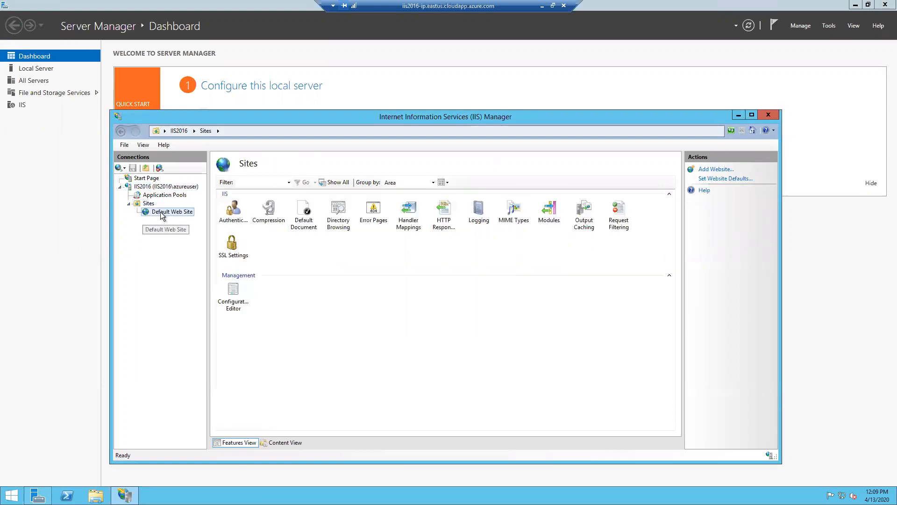
pyautogui.rightClick(160, 211)
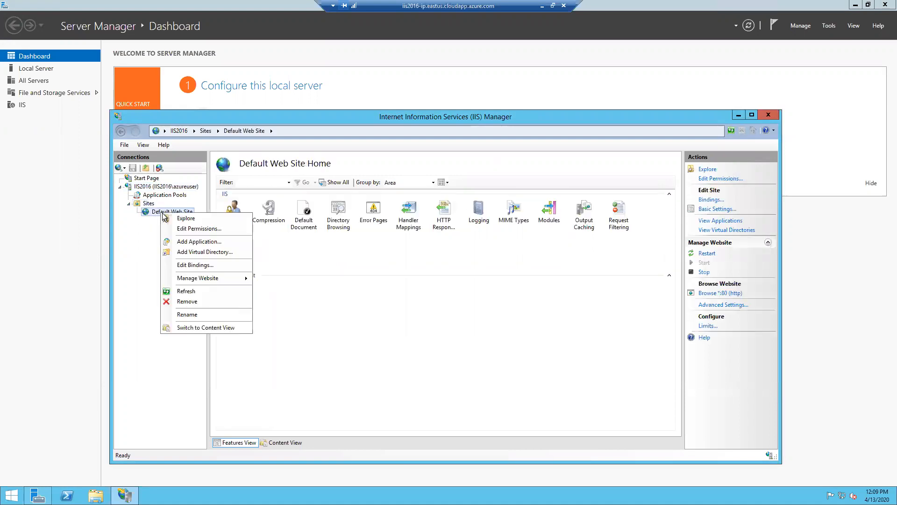
pyautogui.click(200, 265)
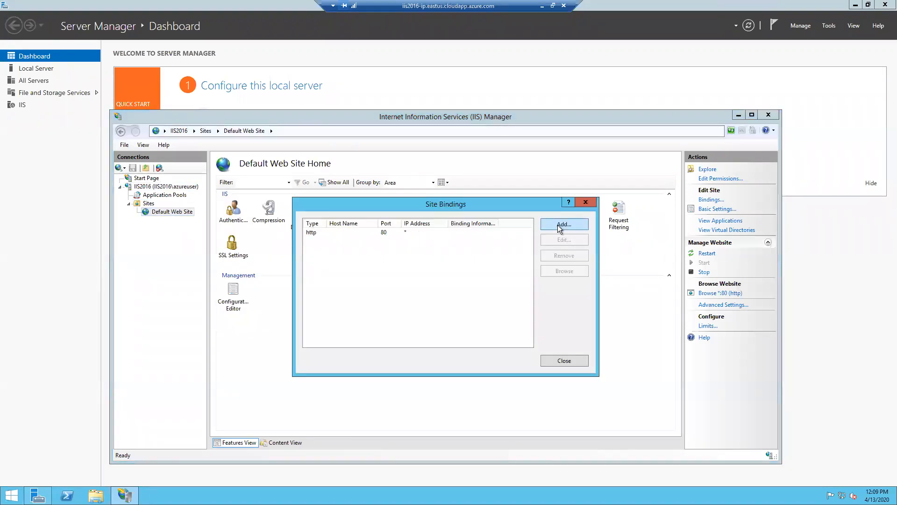
pyautogui.click(389, 232)
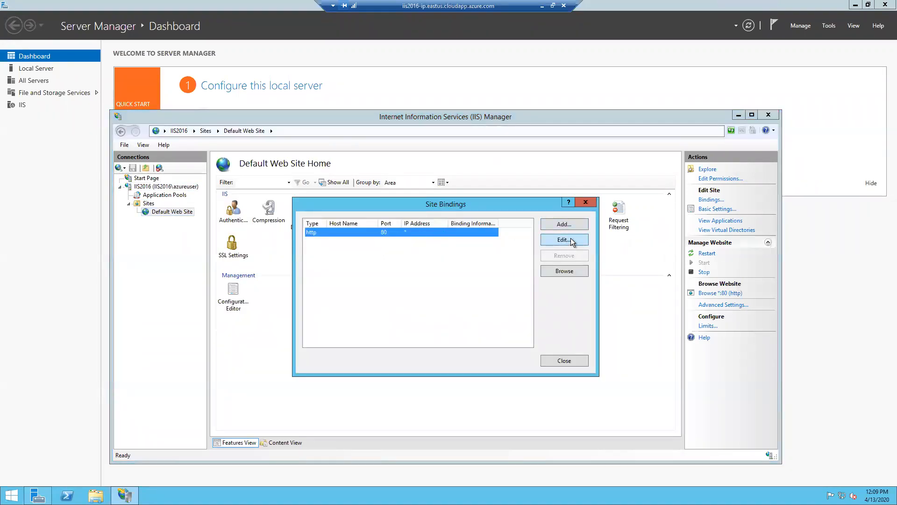
pyautogui.click(571, 238)
pyautogui.click(394, 270)
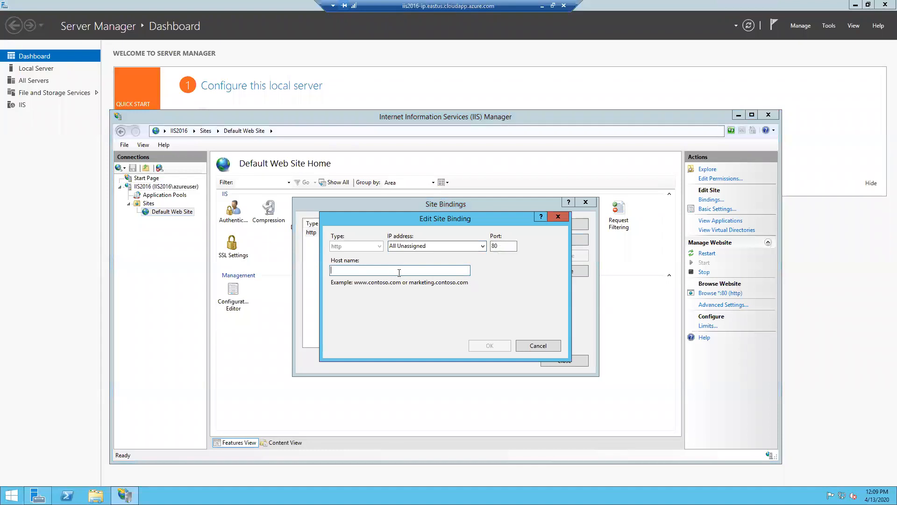
pyautogui.hotkey('ctrl', 'v')
pyautogui.write('https://')
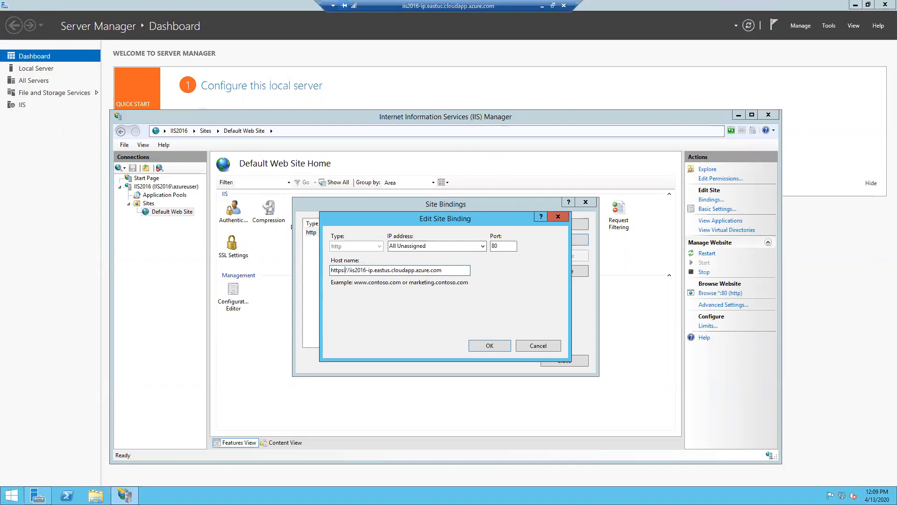
pyautogui.press('BackSpace')
pyautogui.click(498, 346)
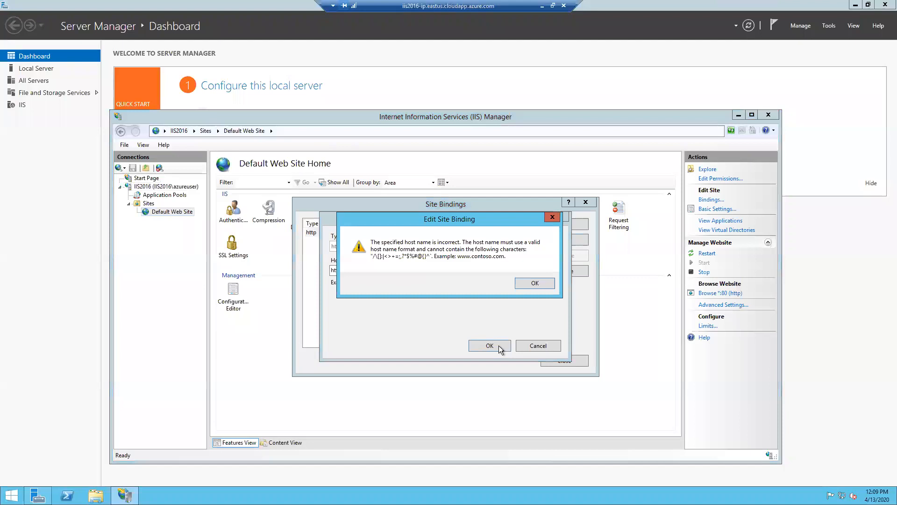
# Correct the http binding's host name to iis2016-ip.eastus.cloudapp.azure.com without the protocol prefix and save the binding.
pyautogui.click(531, 284)
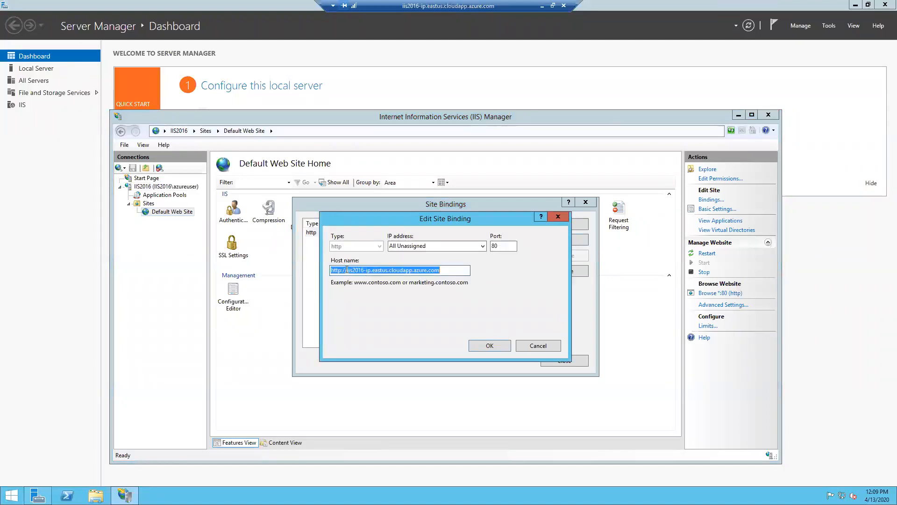
pyautogui.moveTo(347, 270); pyautogui.dragTo(300, 270)
pyautogui.press('Delete')
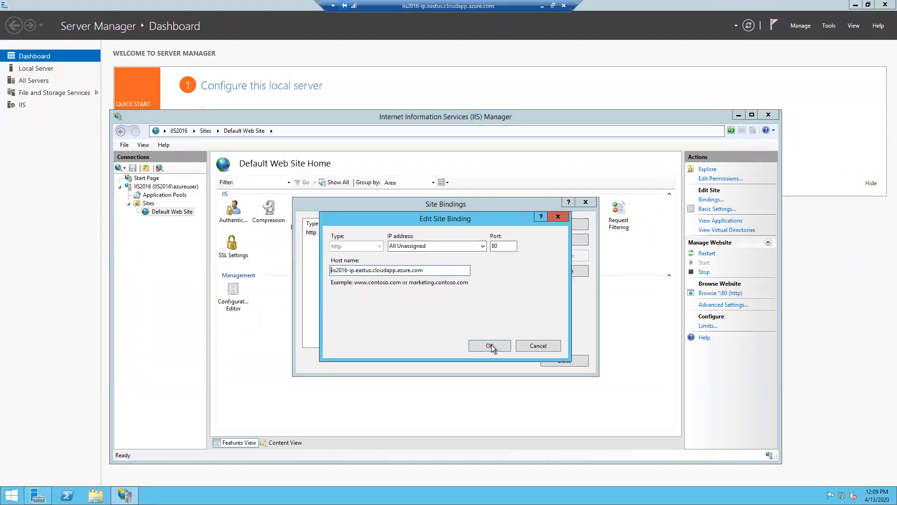
pyautogui.click(489, 346)
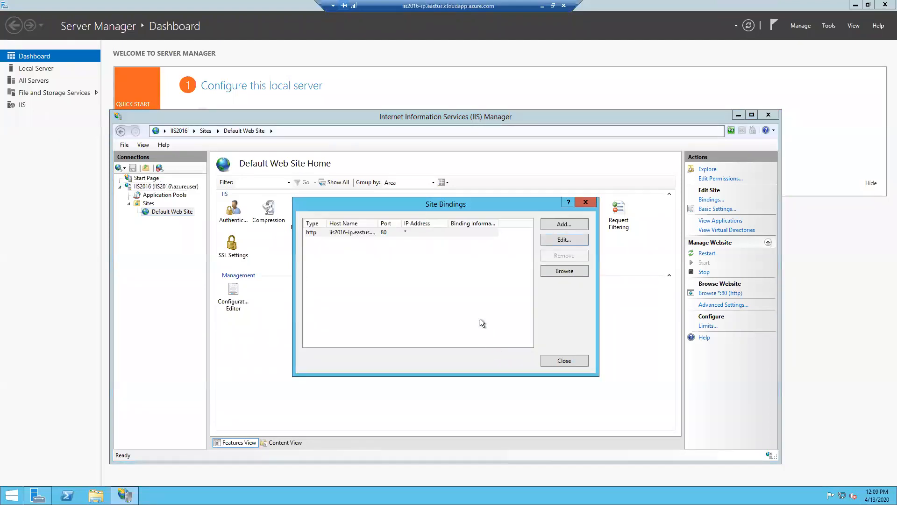
# Start an https binding on port 443 with host name iis2016-ip.eastus.cloudapp.azure.com and Server Name Indication required.
pyautogui.click(559, 225)
pyautogui.click(360, 246)
pyautogui.click(346, 263)
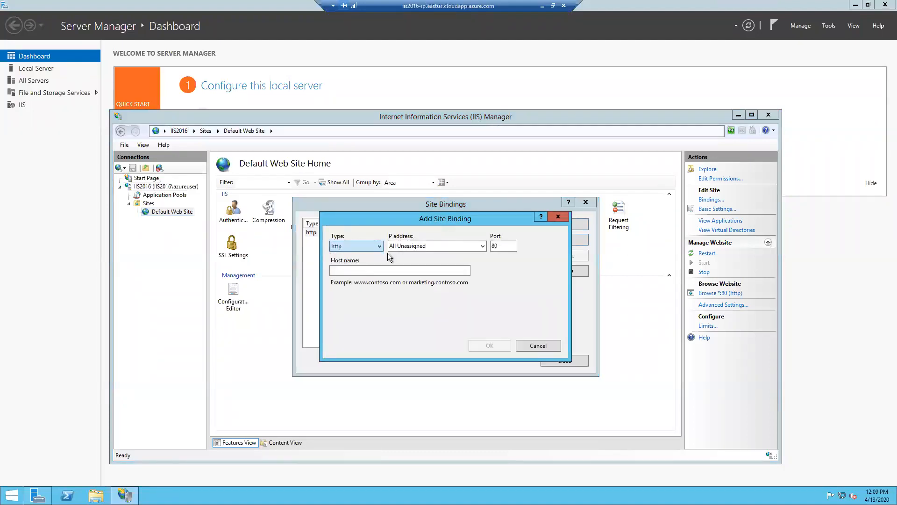
pyautogui.click(381, 274)
pyautogui.hotkey('ctrl', 'v')
pyautogui.click(334, 283)
# Look for an available SSL certificate for the https binding and leave the certificate selection without choosing one.
pyautogui.click(451, 321)
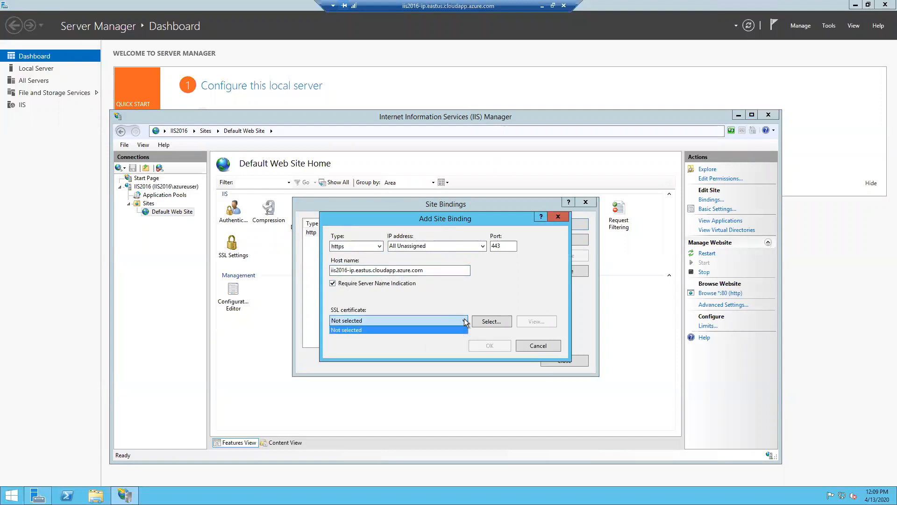
pyautogui.click(489, 324)
pyautogui.click(494, 320)
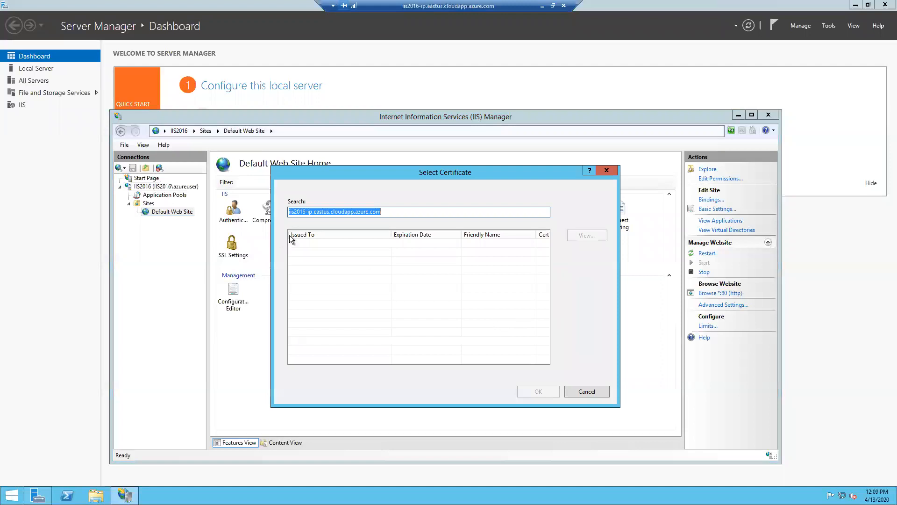
pyautogui.click(586, 390)
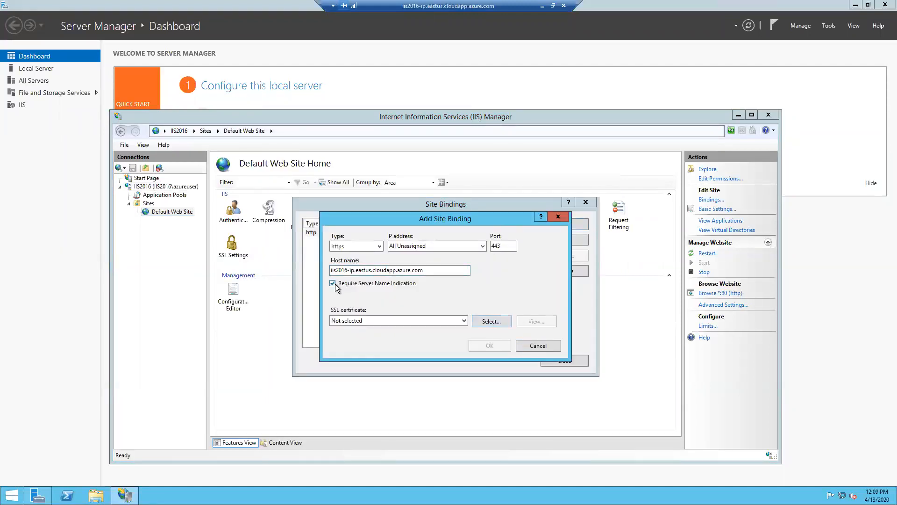
# Try IP address 10.0.0.4 for the https binding without Server Name Indication, recheck the SSL certificates and cancel the binding.
pyautogui.click(411, 246)
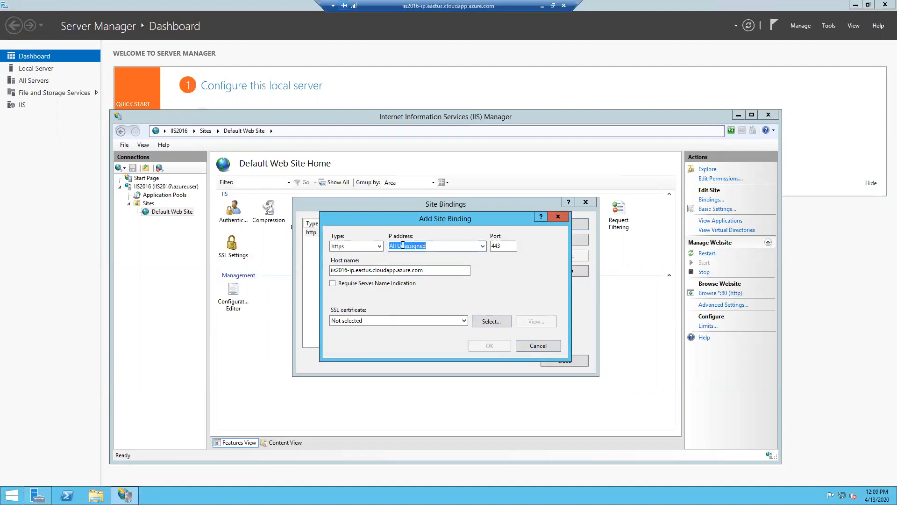
pyautogui.click(482, 246)
pyautogui.click(400, 263)
pyautogui.click(406, 320)
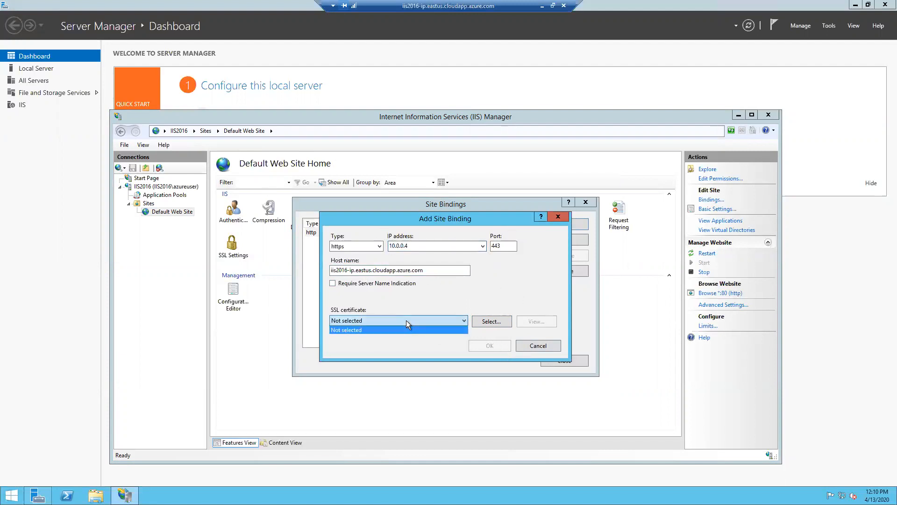
pyautogui.click(450, 302)
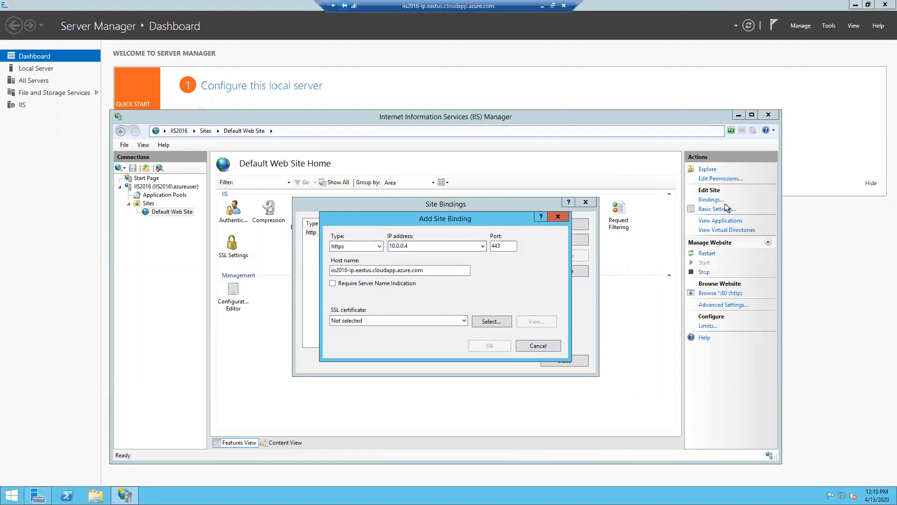
pyautogui.click(557, 347)
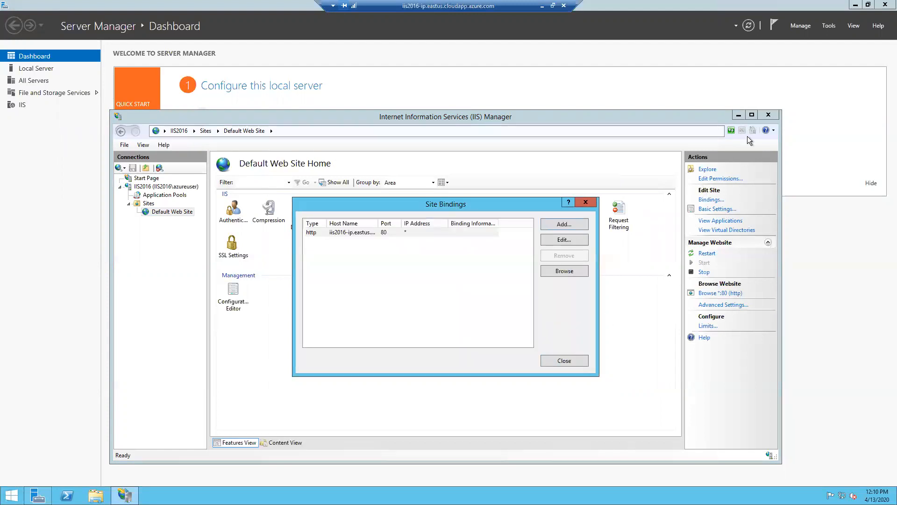
# Close the site bindings and open the server certificates of the IIS2016 server.
pyautogui.click(564, 360)
pyautogui.click(430, 353)
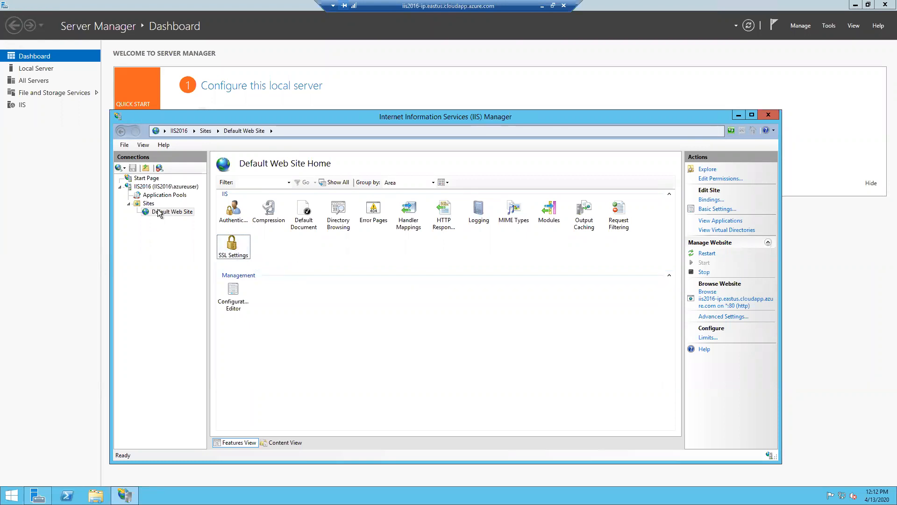
pyautogui.click(165, 187)
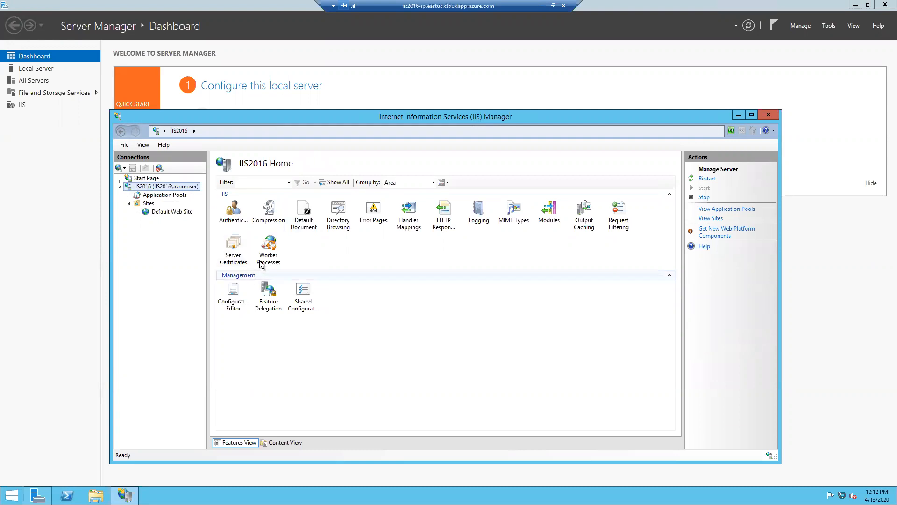
pyautogui.doubleClick(231, 251)
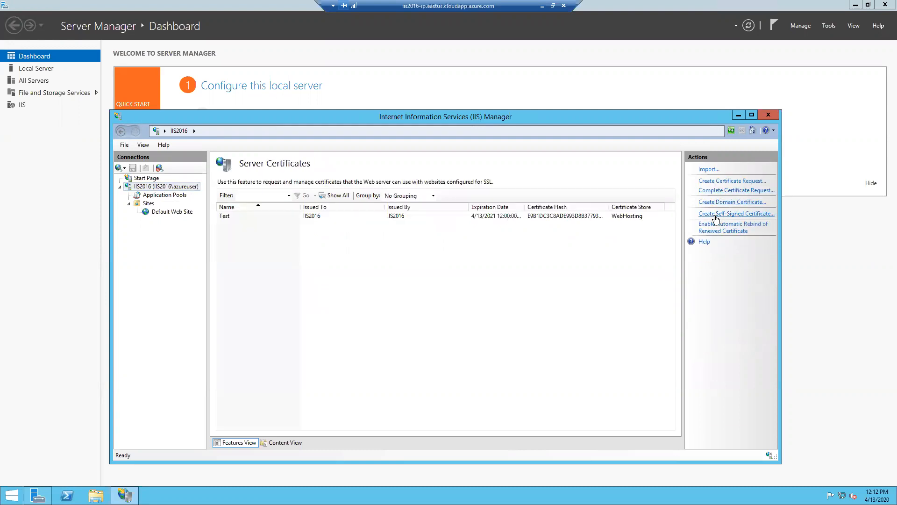
# Create a self-signed certificate named Web_IIS in the Web Hosting certificate store.
pyautogui.click(736, 214)
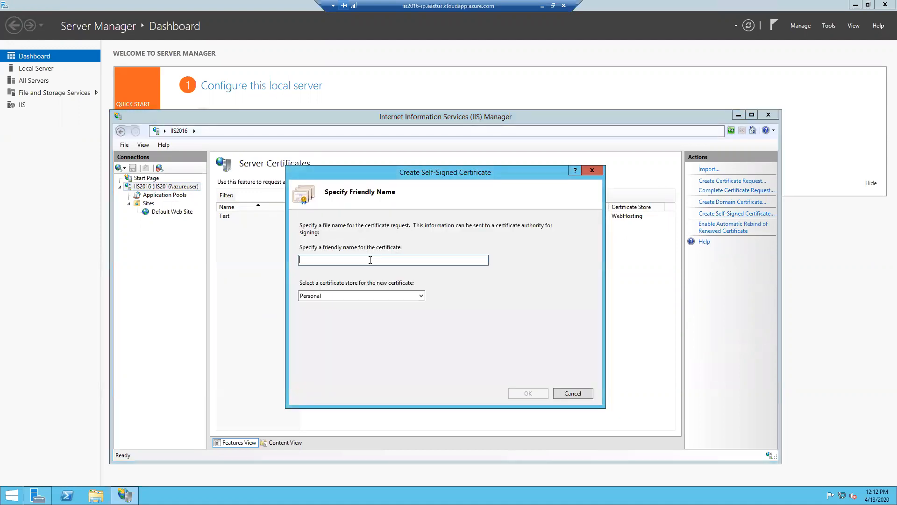
pyautogui.write('Web')
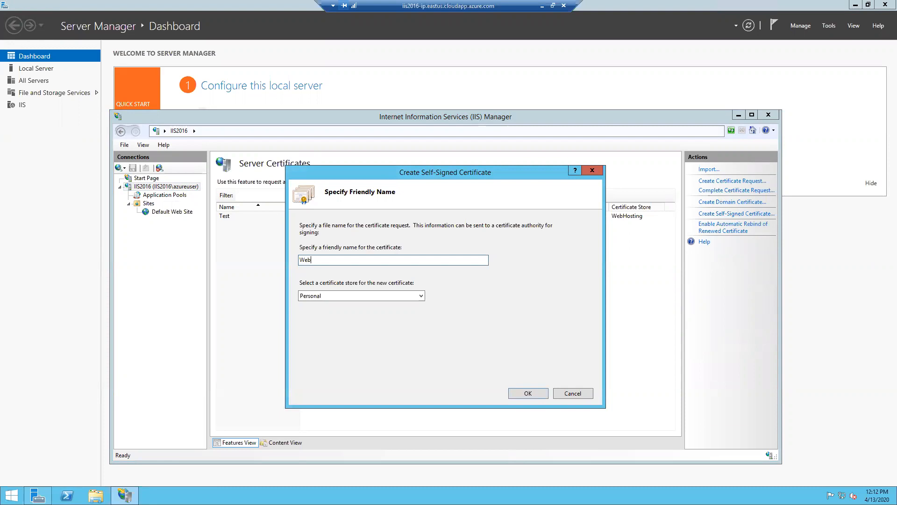
pyautogui.write('_IIS')
pyautogui.click(340, 296)
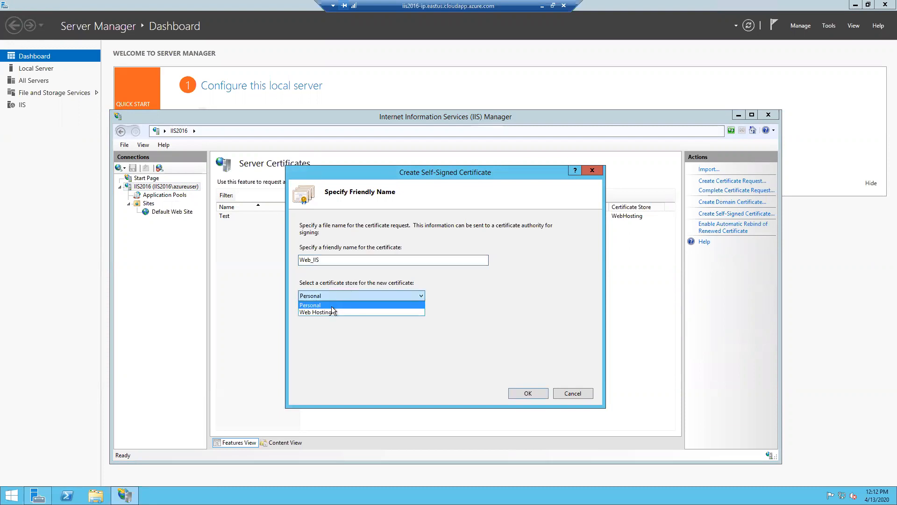
pyautogui.click(360, 312)
pyautogui.click(539, 391)
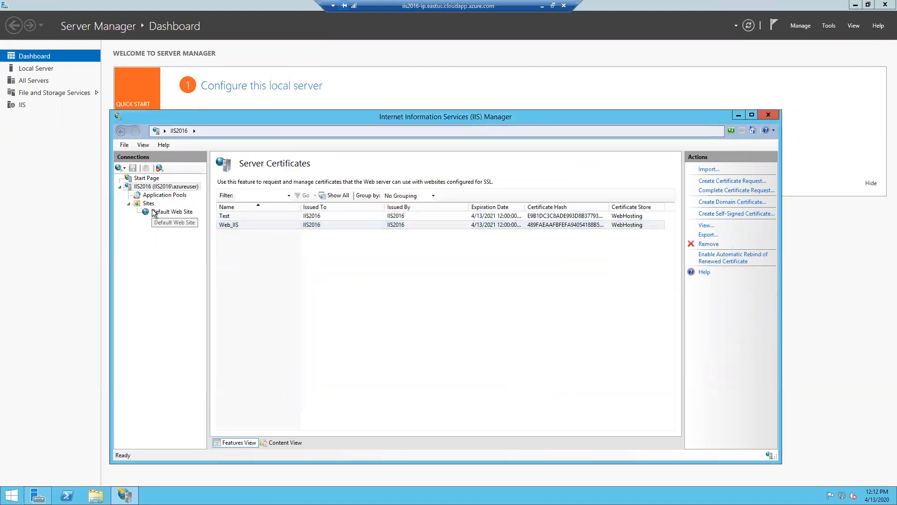
# Start a new site binding for Default Web Site with host name iis2016-ip.eastus.cloudapp.azure.com.
pyautogui.click(170, 212)
pyautogui.click(232, 246)
pyautogui.click(172, 213)
pyautogui.rightClick(172, 213)
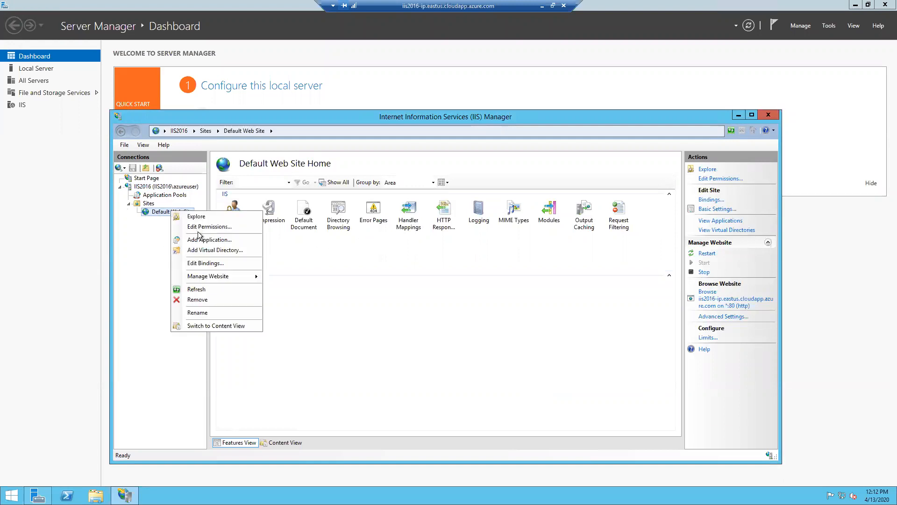
pyautogui.click(208, 264)
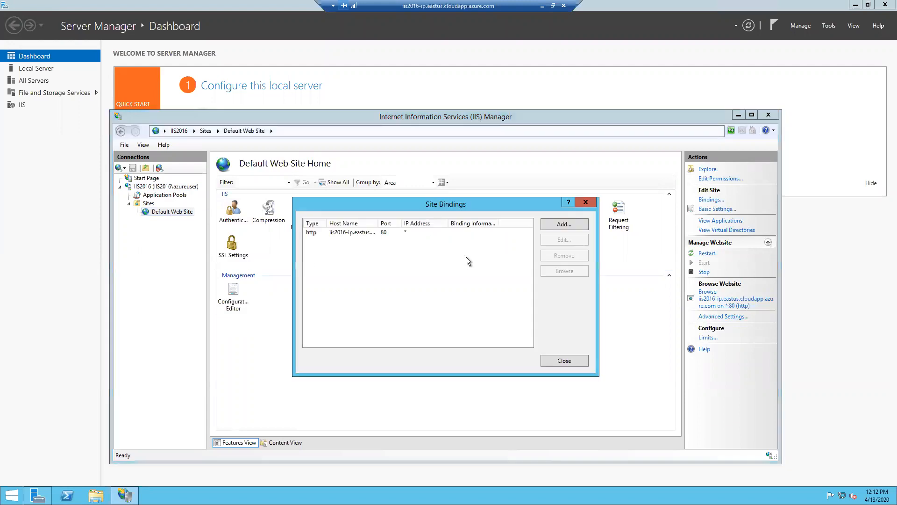
pyautogui.click(558, 224)
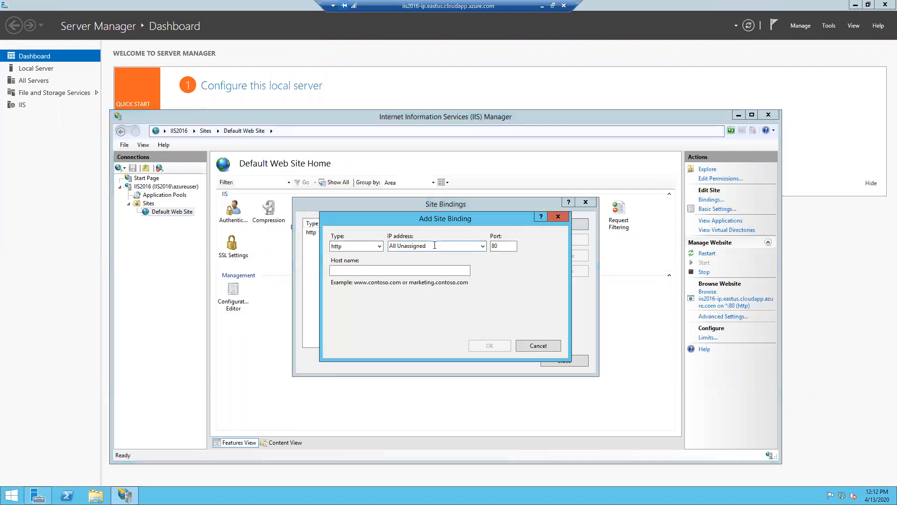
pyautogui.click(461, 246)
pyautogui.click(424, 269)
pyautogui.write('iis2016-ip.eastus.cloudapp.azure.com')
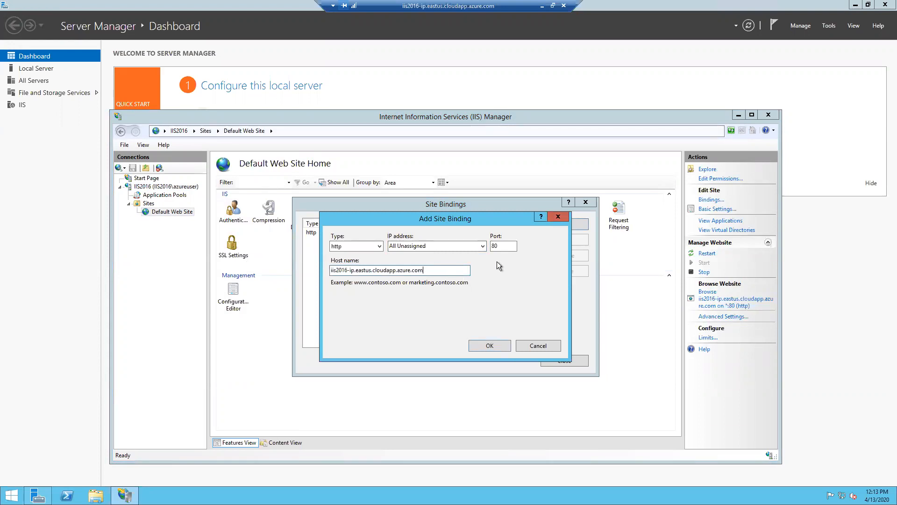
# Set the new binding's type to https on port 443 with IP address 10.0.0.4.
pyautogui.click(378, 246)
pyautogui.click(357, 263)
pyautogui.click(451, 246)
pyautogui.click(483, 245)
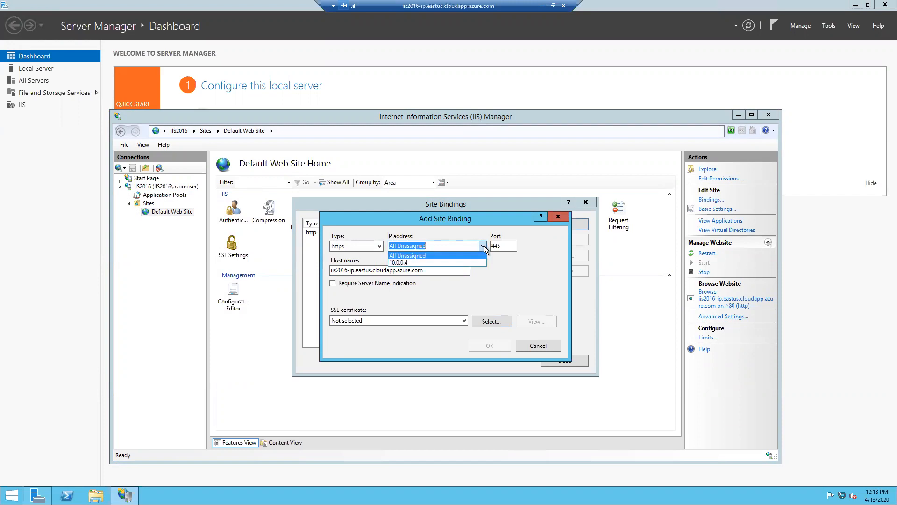
pyautogui.click(419, 263)
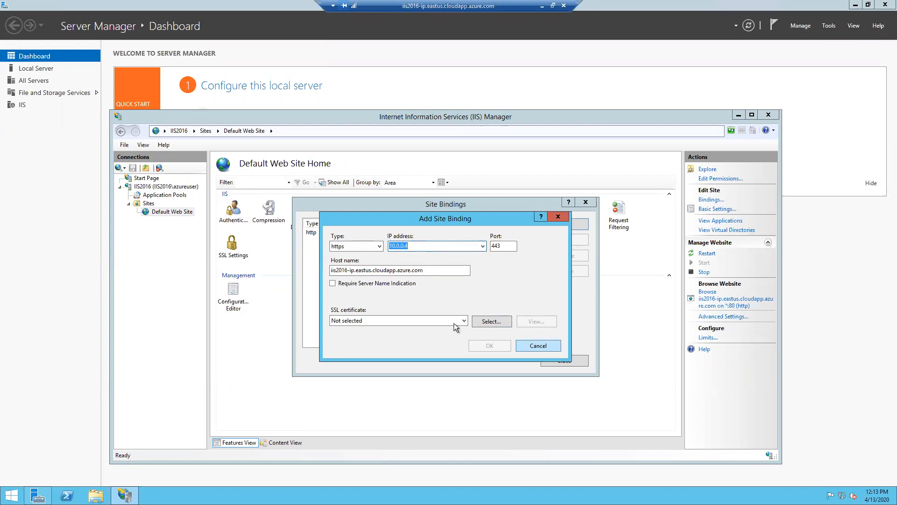
# Require Server Name Indication and choose Web_IIS as the https binding's SSL certificate.
pyautogui.click(490, 321)
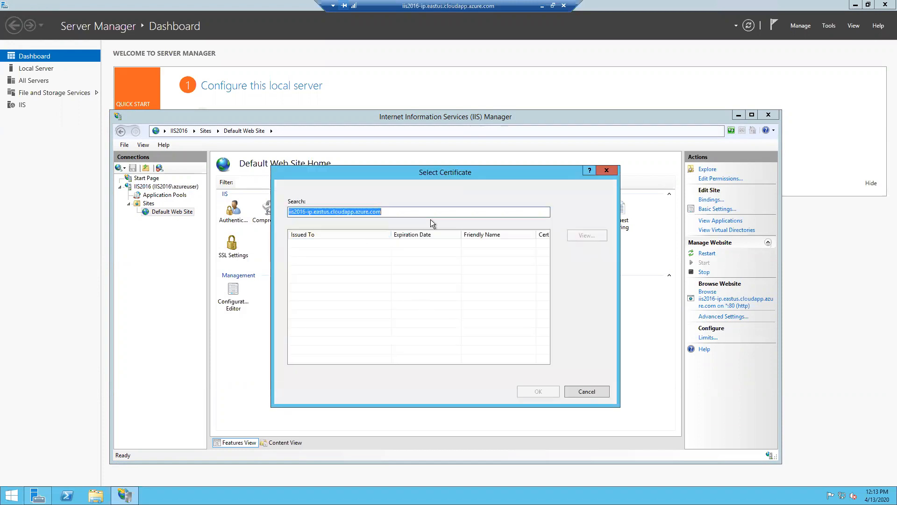
pyautogui.click(585, 392)
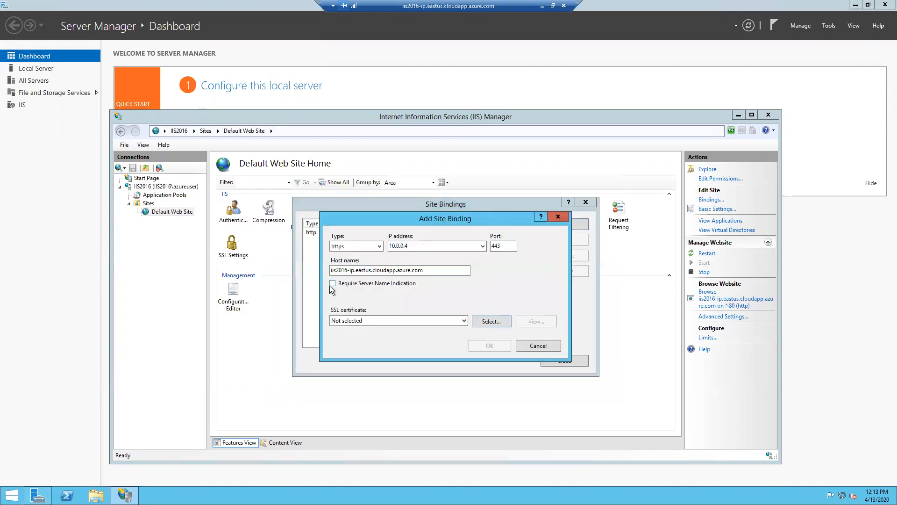
pyautogui.click(465, 320)
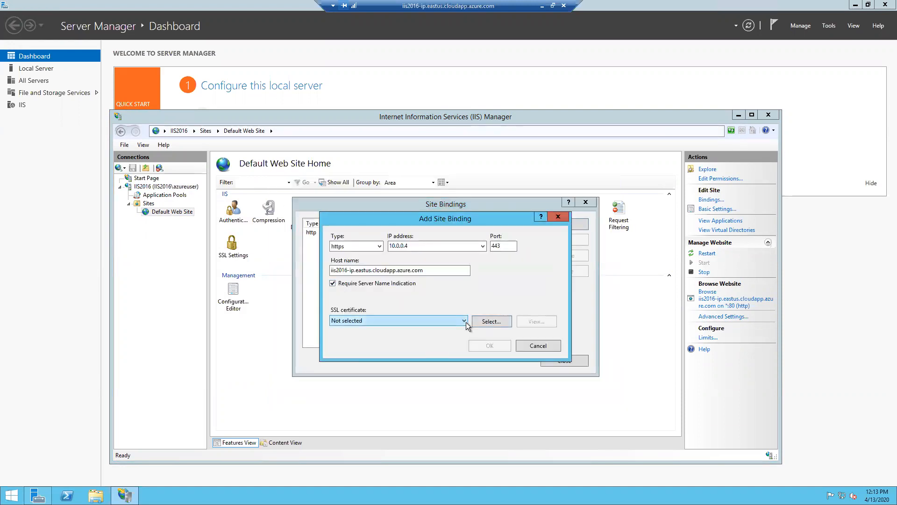
pyautogui.click(371, 337)
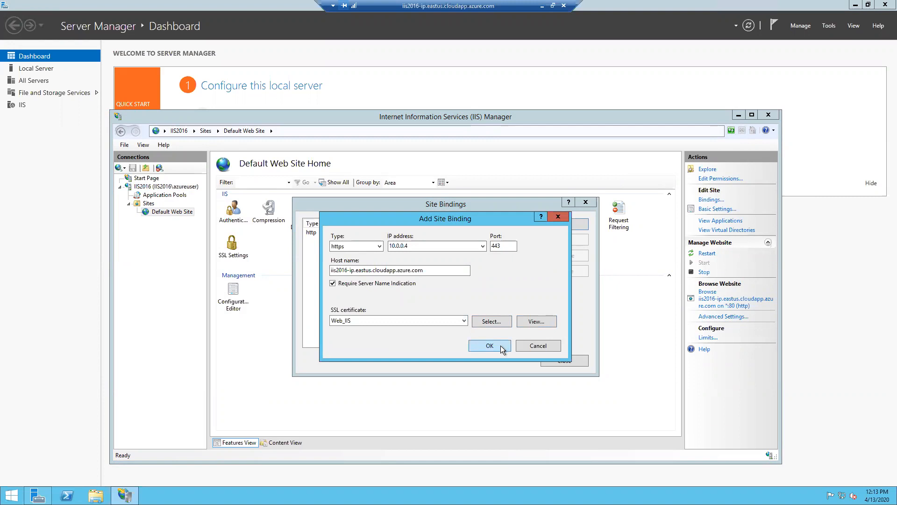
# Review the Web_IIS certificate's information, then save the https binding and close the site bindings.
pyautogui.click(536, 322)
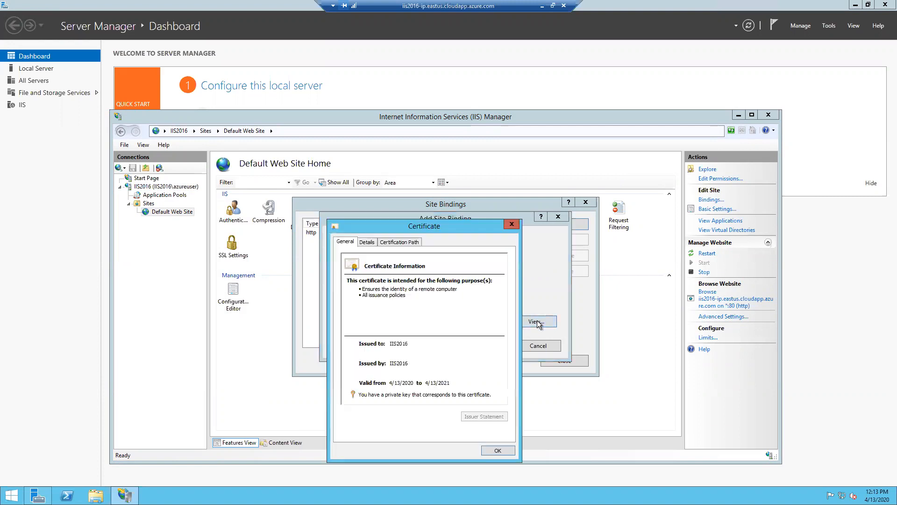
pyautogui.click(498, 451)
pyautogui.click(484, 347)
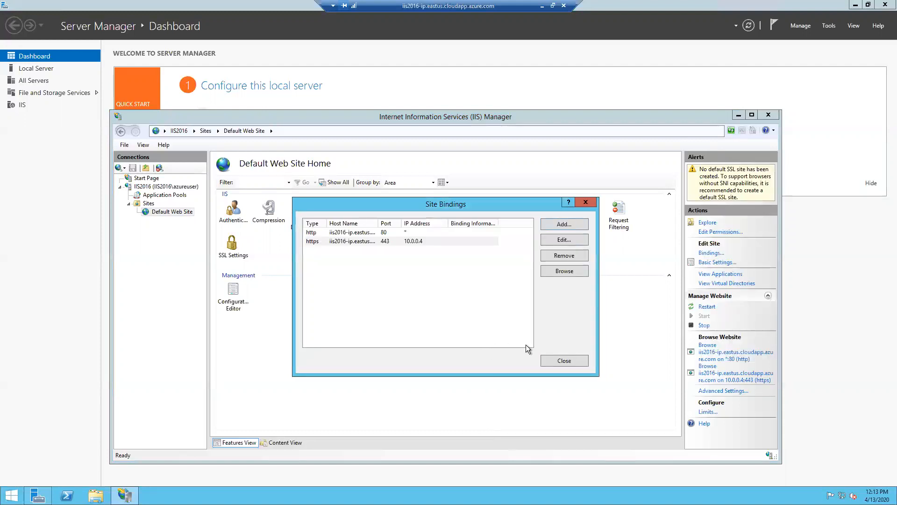
pyautogui.click(421, 243)
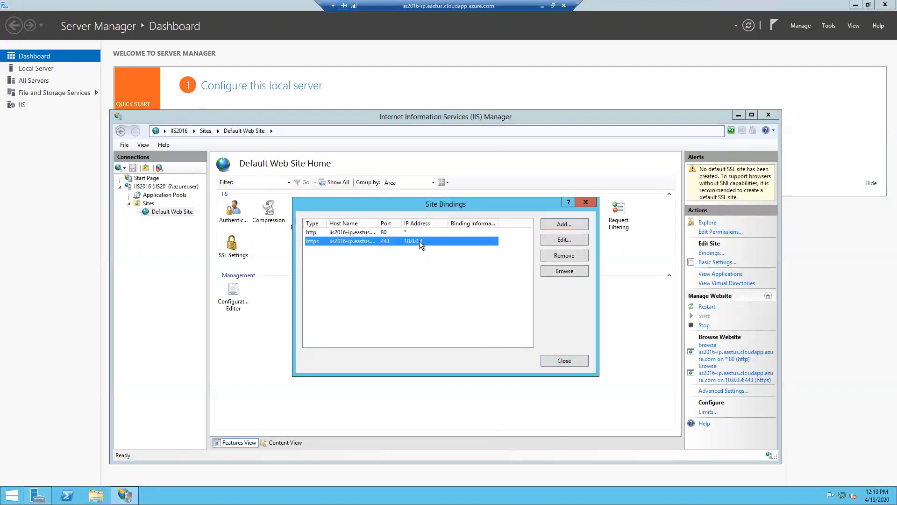
pyautogui.click(574, 362)
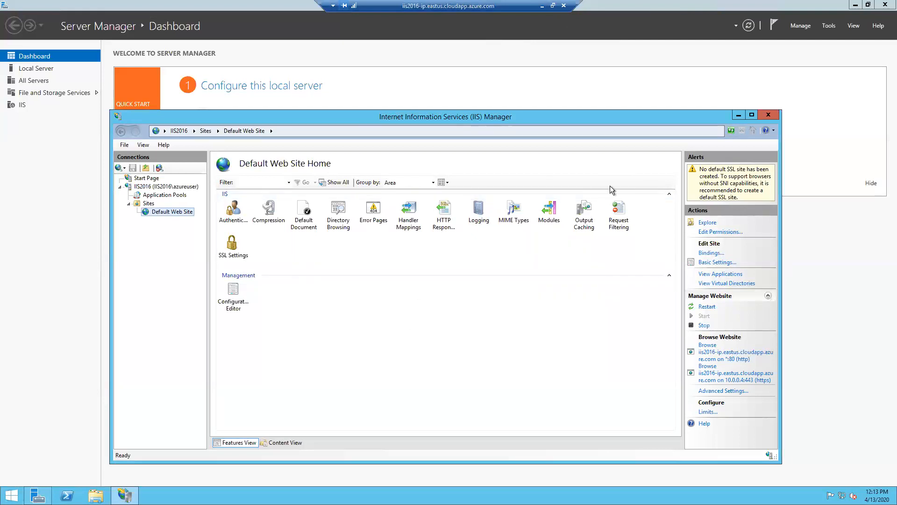
# Switch to the Azure portal on the local machine and open the network security groups by searching for "network".
pyautogui.click(542, 6)
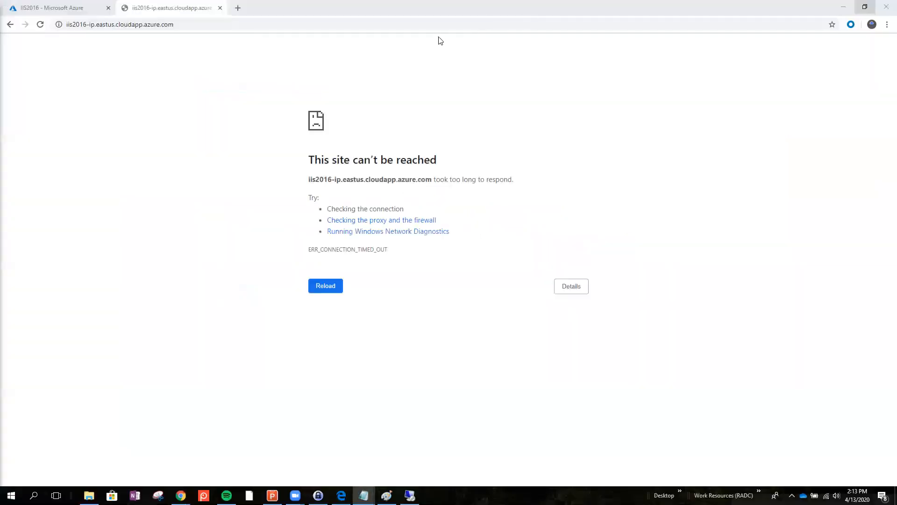
pyautogui.click(73, 11)
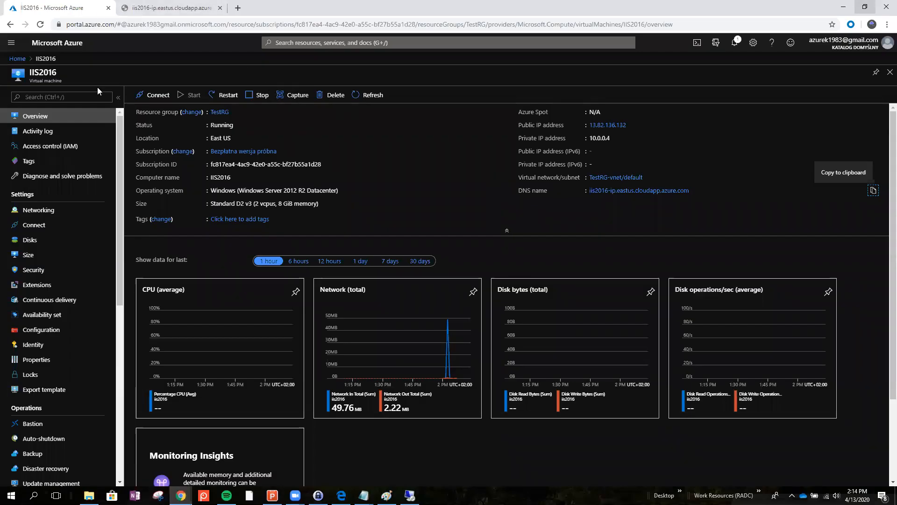
pyautogui.click(344, 41)
pyautogui.write('n')
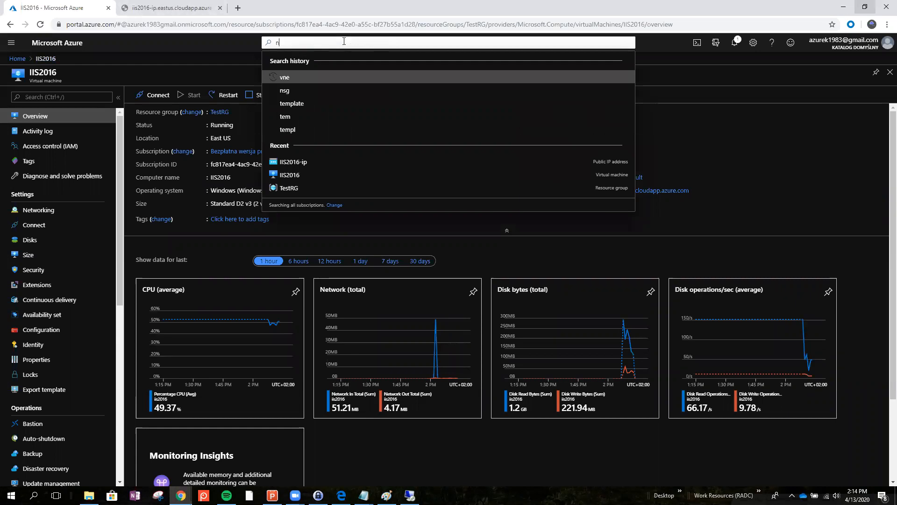
pyautogui.write('etwor')
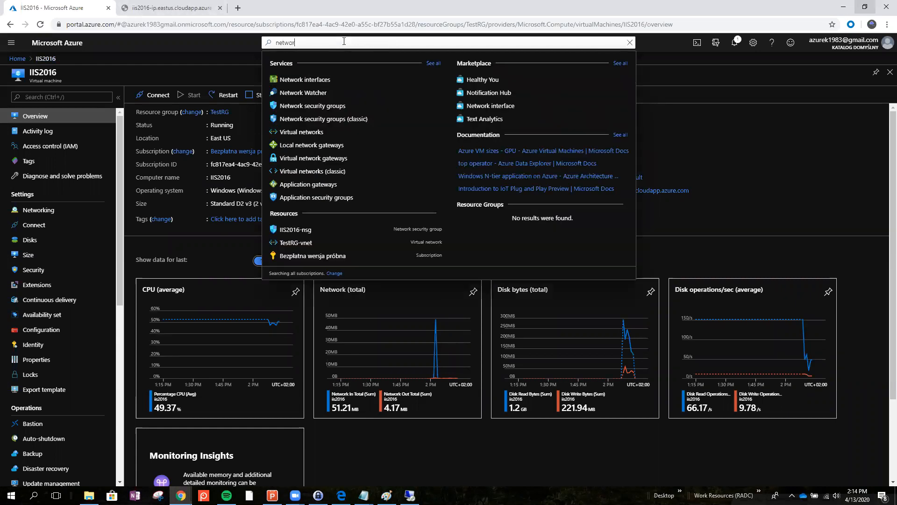
pyautogui.write('k')
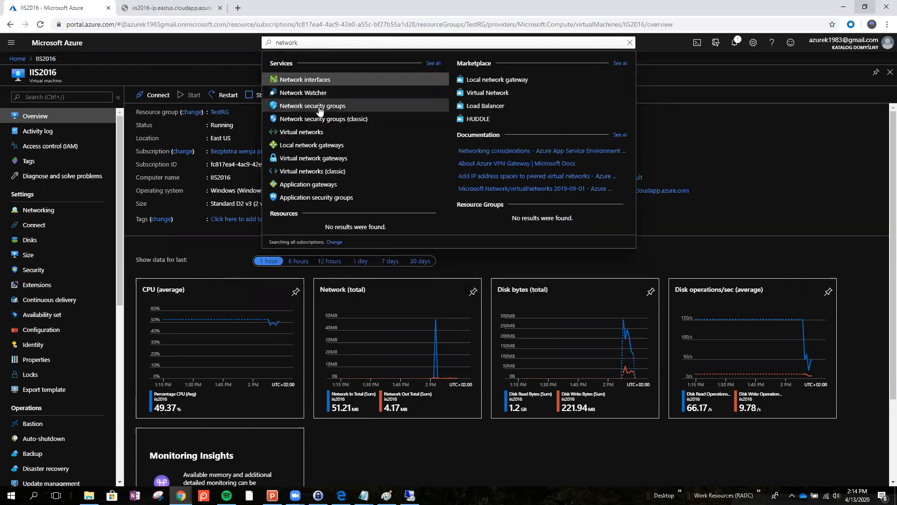
pyautogui.click(320, 107)
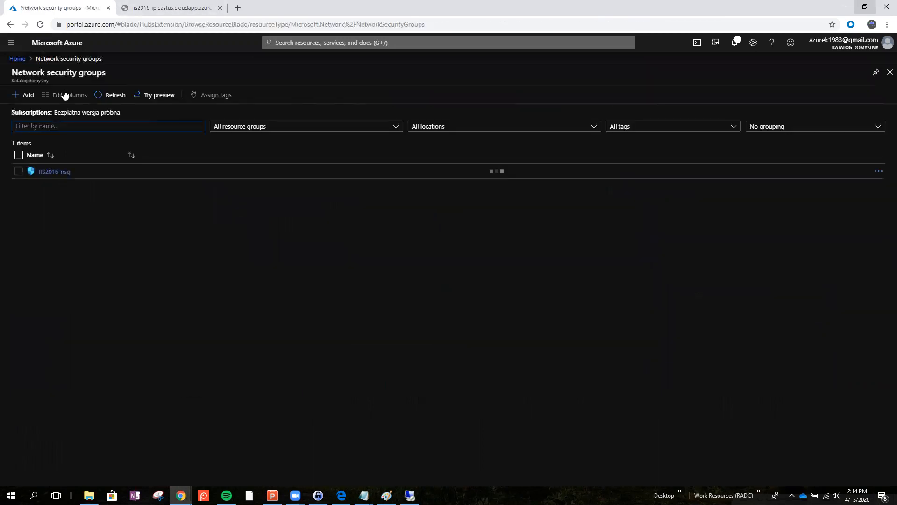
# Start a new network security group named IIS2-TEST in the TestRG resource group.
pyautogui.click(26, 96)
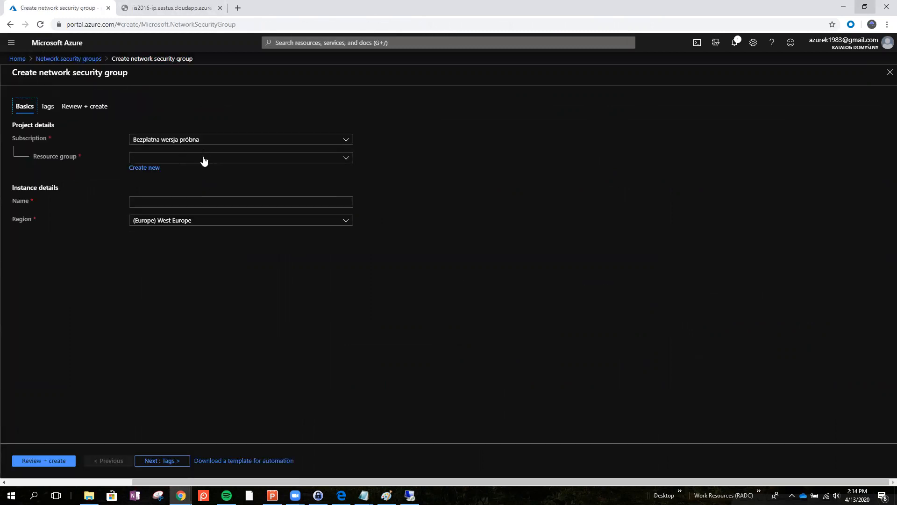
pyautogui.click(203, 158)
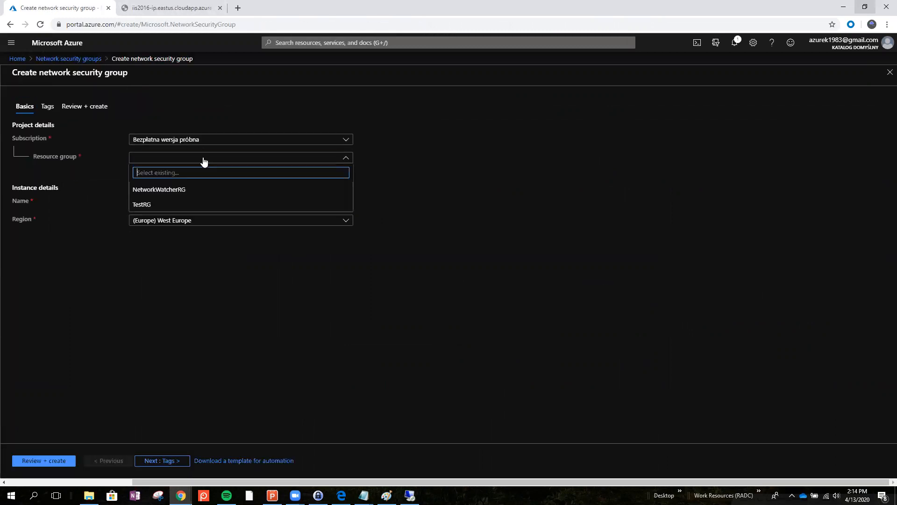
pyautogui.click(161, 205)
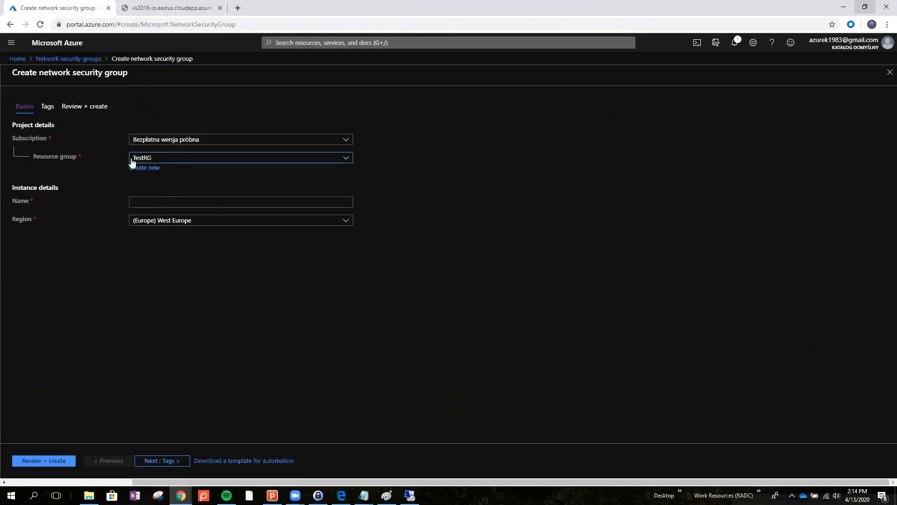
pyautogui.click(167, 201)
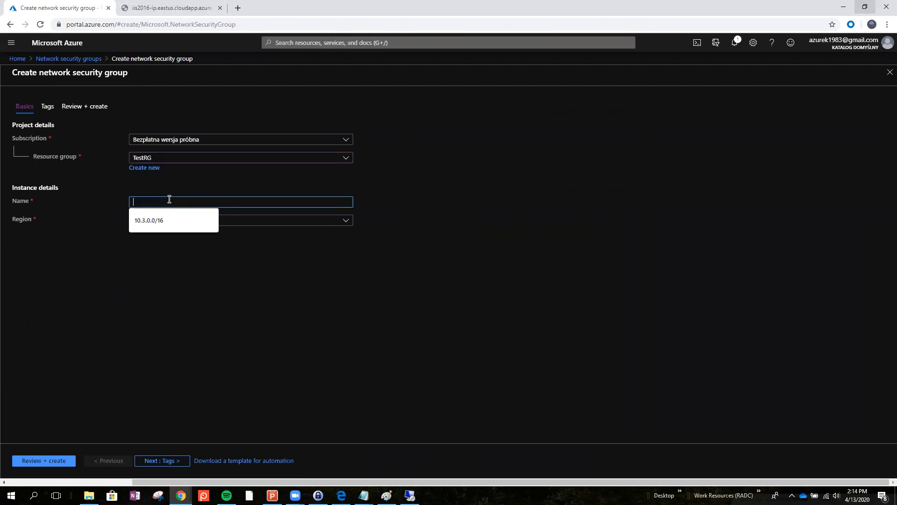
pyautogui.write('I')
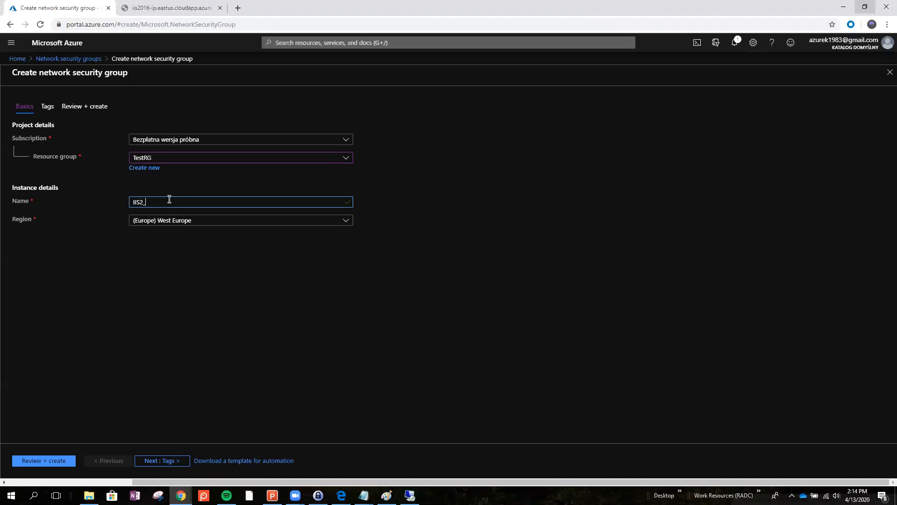
pyautogui.write('IS2-TEST')
# Set the network security group's region to (US) East US, then validate and create it.
pyautogui.click(241, 227)
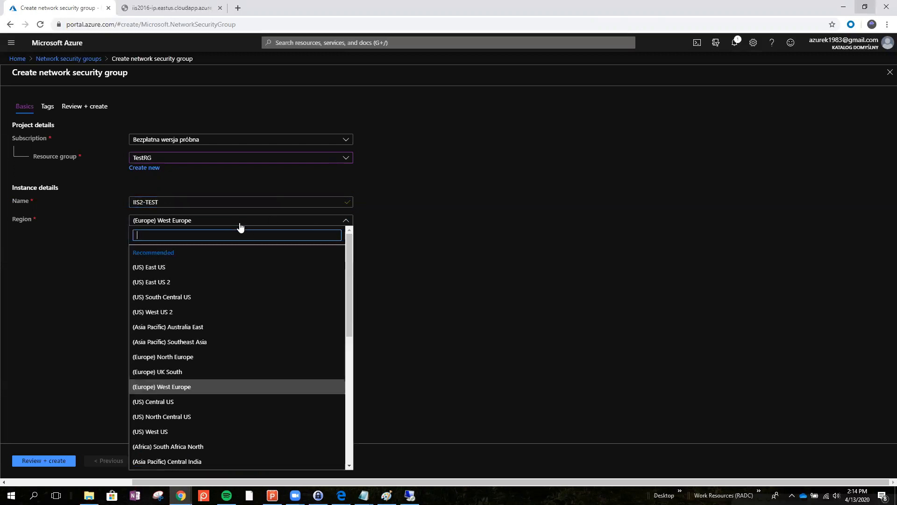
pyautogui.click(213, 265)
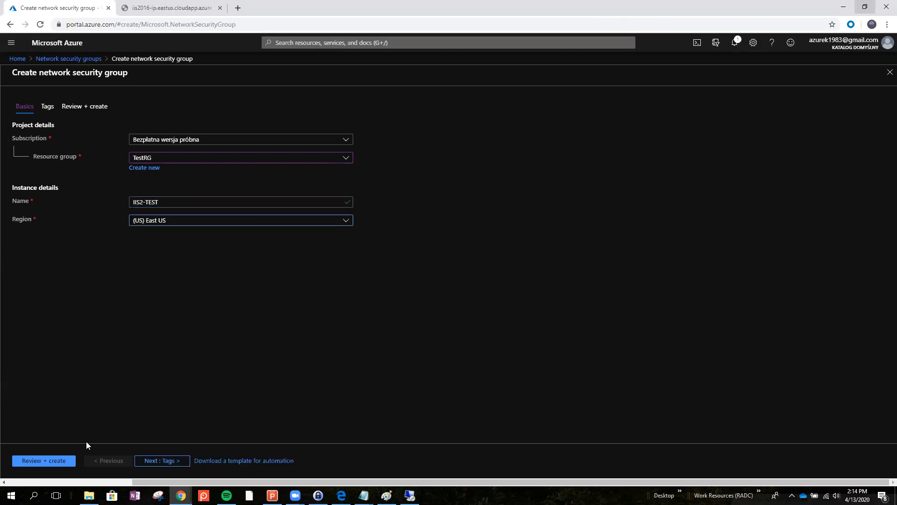
pyautogui.click(54, 460)
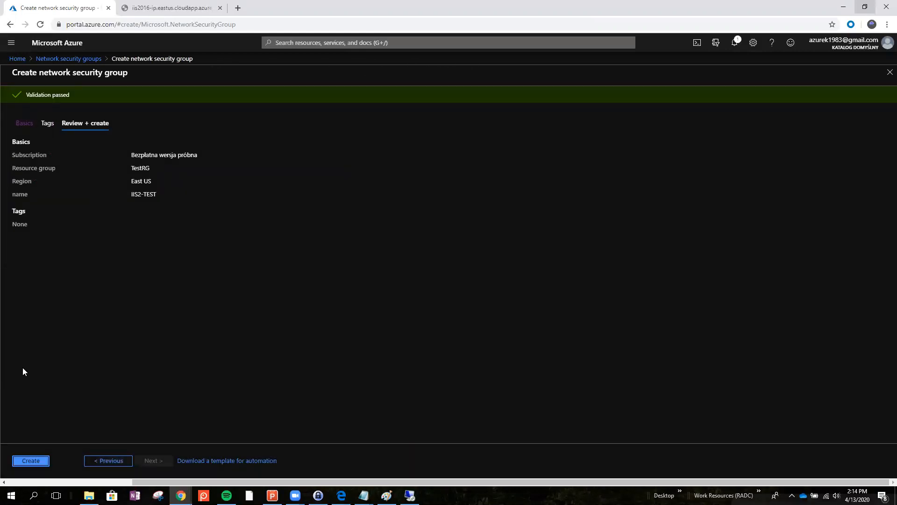
pyautogui.click(29, 460)
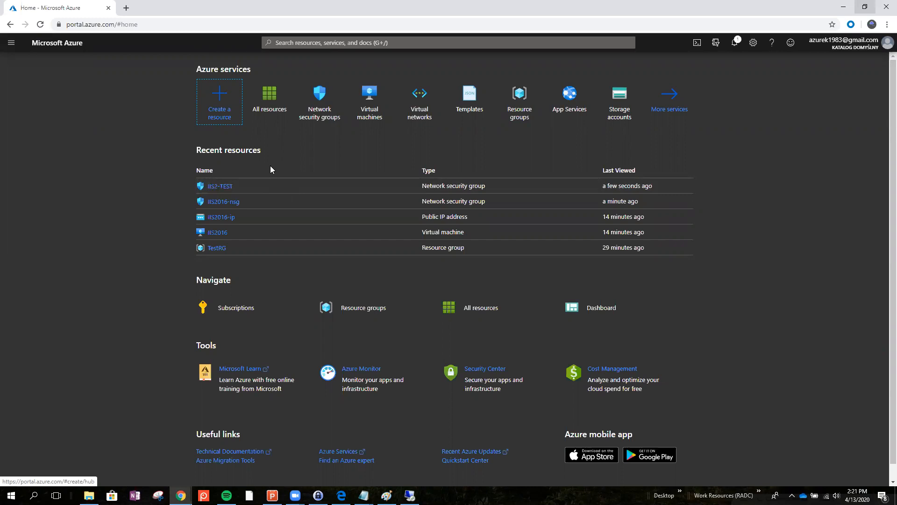
# Open the IIS2-TEST network security group and associate the iis2016940 network interface with it.
pyautogui.click(226, 186)
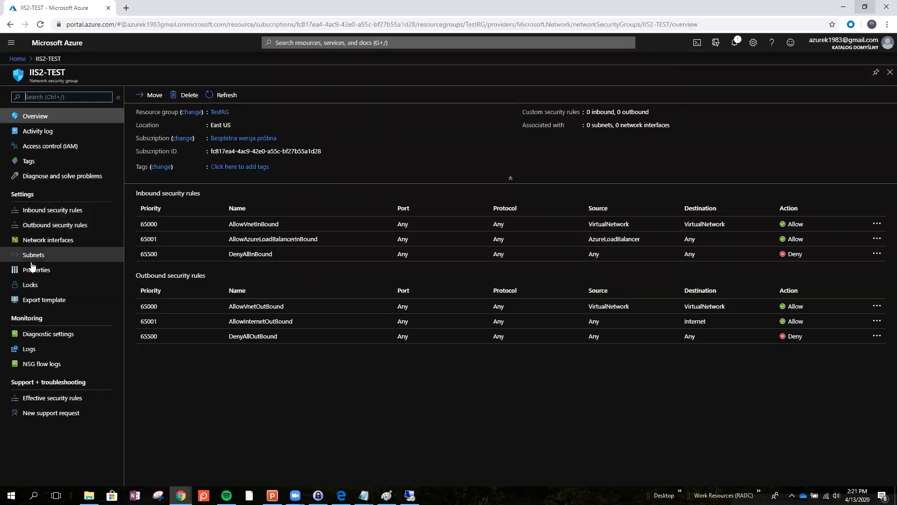
pyautogui.click(65, 242)
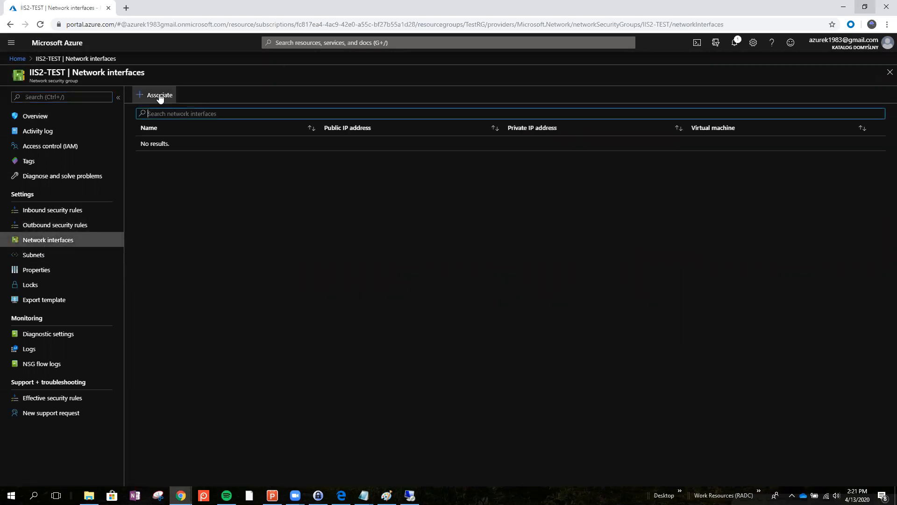
pyautogui.click(160, 96)
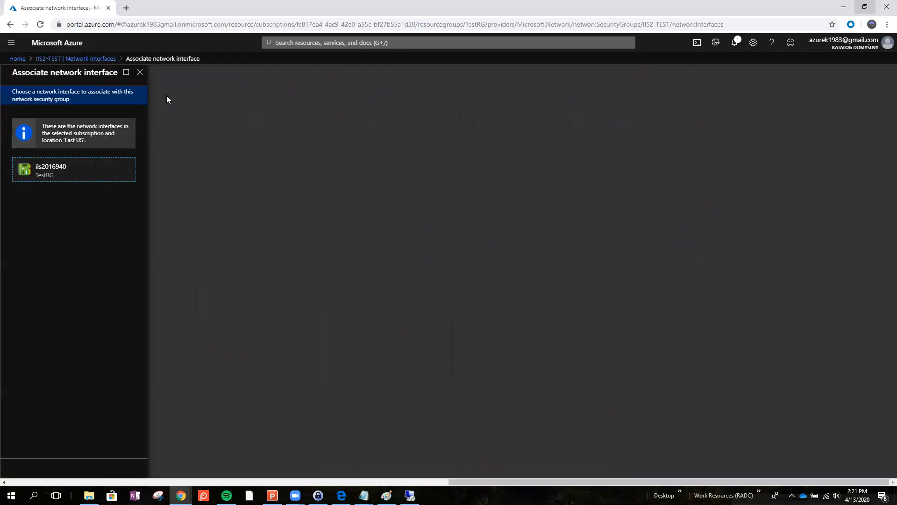
pyautogui.click(51, 175)
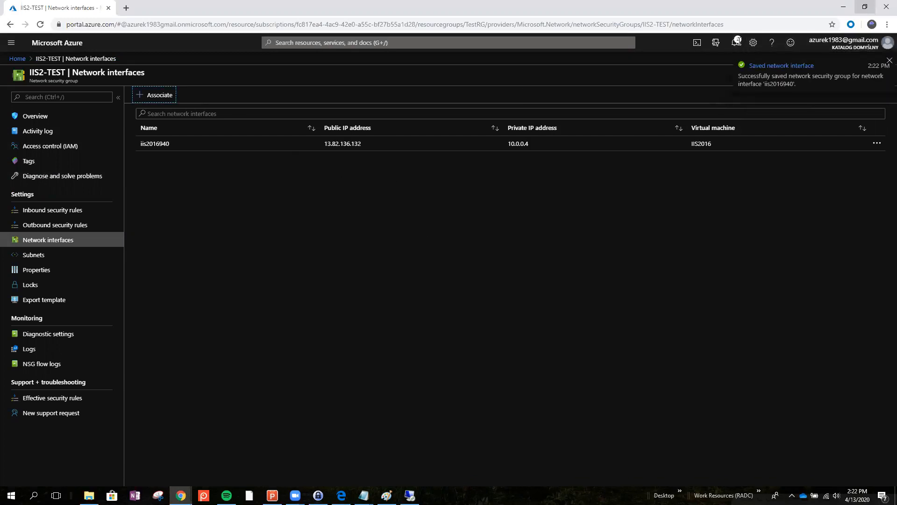
# Start a new inbound security rule in IIS2-TEST with Any as the source.
pyautogui.click(64, 214)
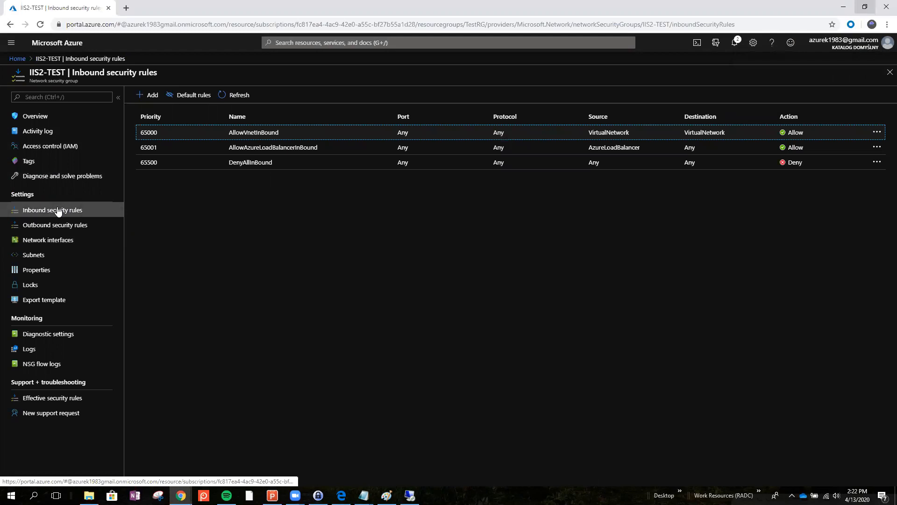
pyautogui.click(151, 95)
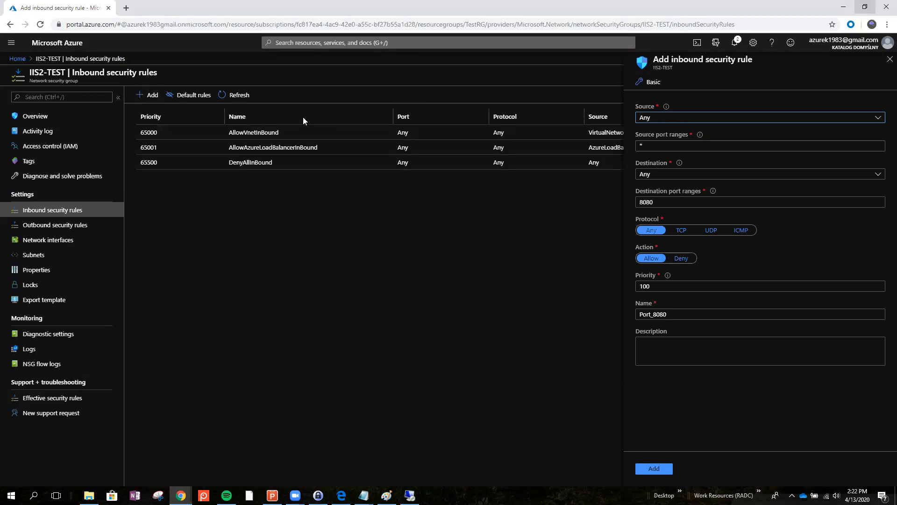
pyautogui.click(679, 120)
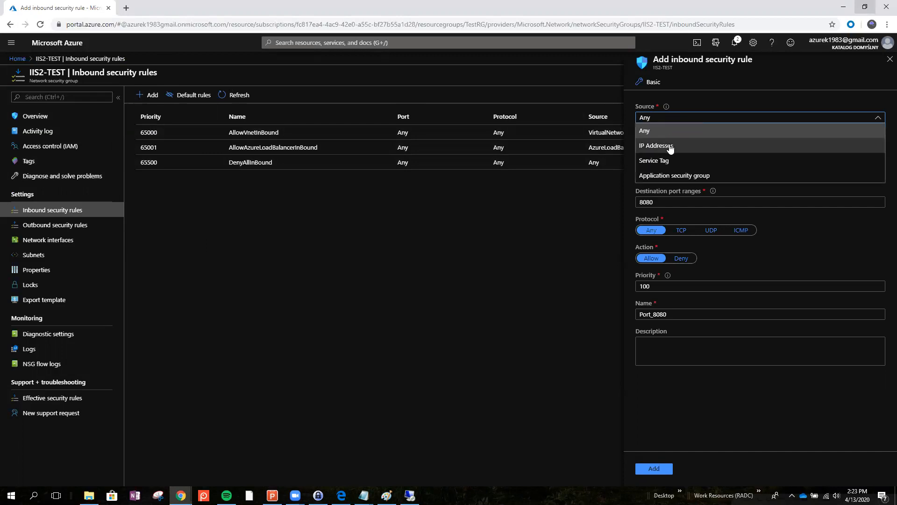
pyautogui.click(670, 122)
pyautogui.click(667, 145)
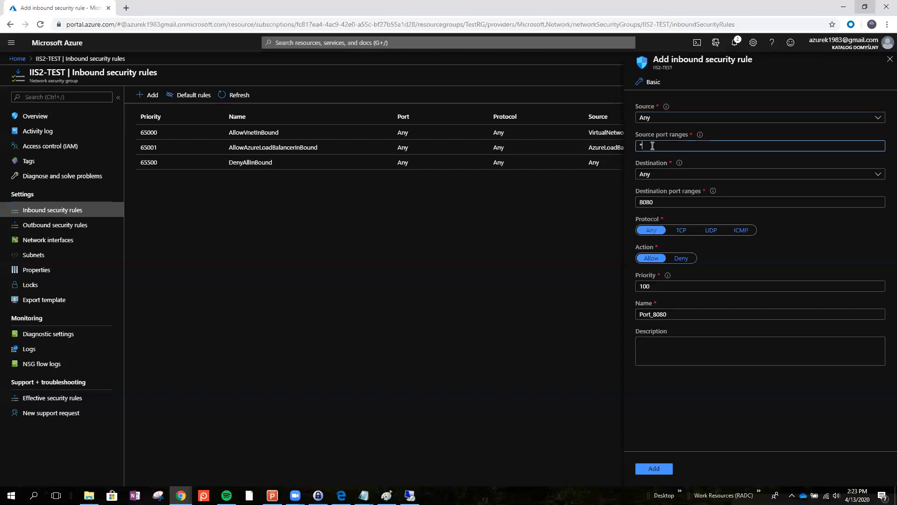
pyautogui.write('*')
pyautogui.write('443')
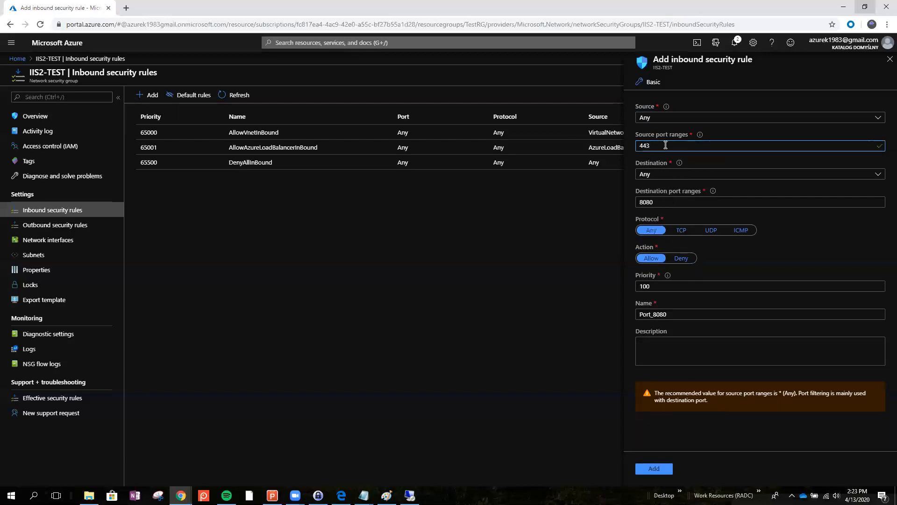
pyautogui.moveTo(650, 146); pyautogui.dragTo(587, 159)
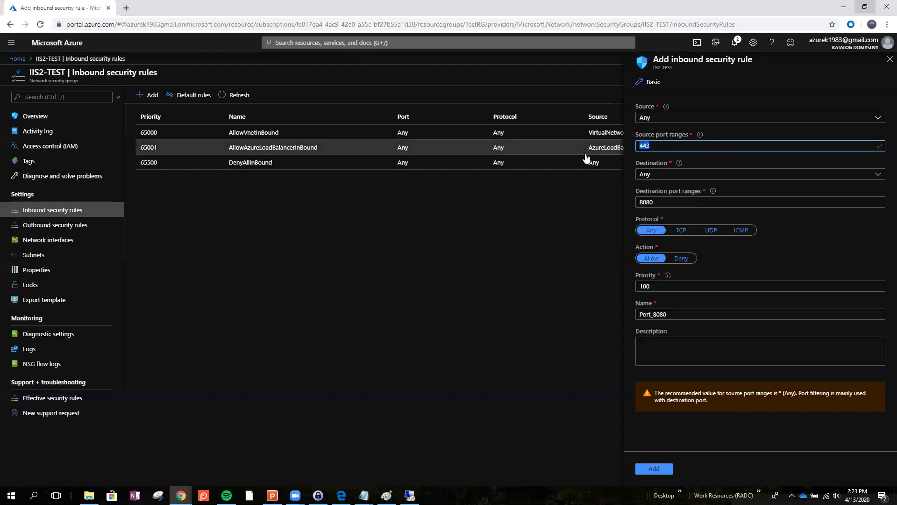
pyautogui.moveTo(680, 164)
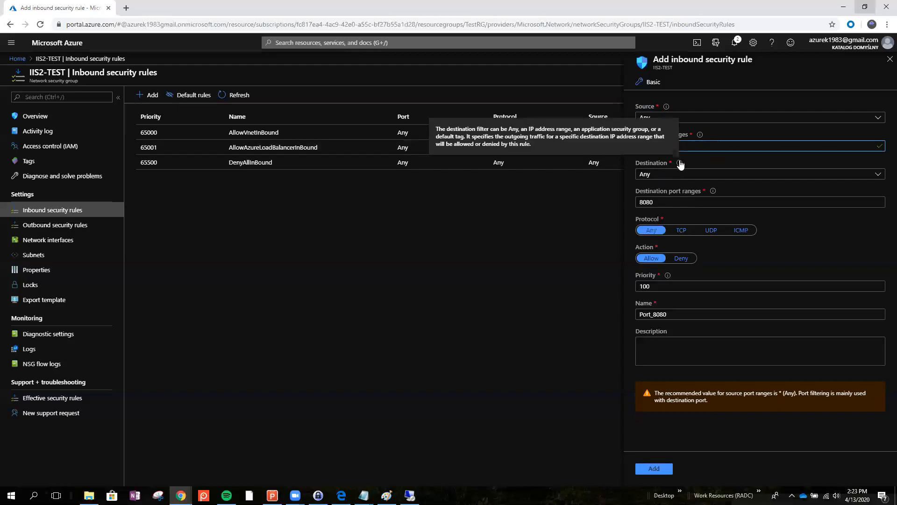
pyautogui.write('*')
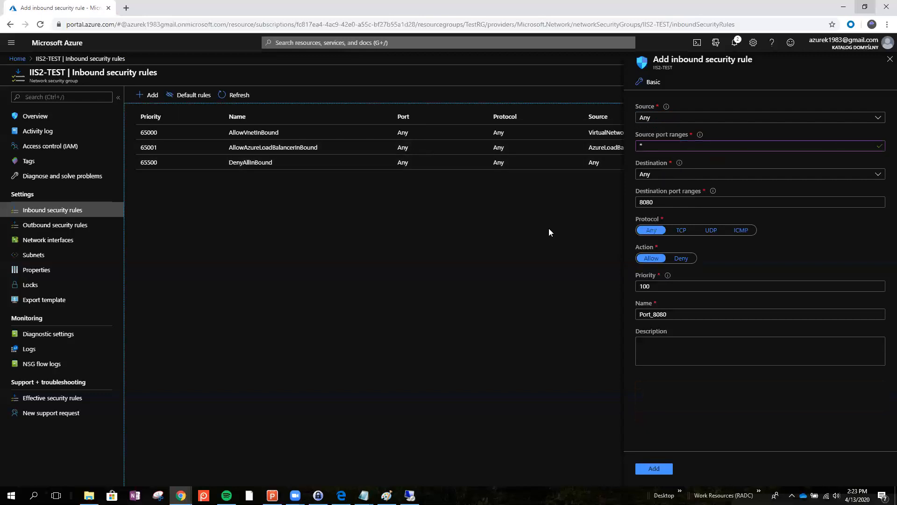
# Keep the inbound rule's destination as Any and set its destination port range to 443.
pyautogui.click(670, 174)
pyautogui.click(653, 186)
pyautogui.click(666, 202)
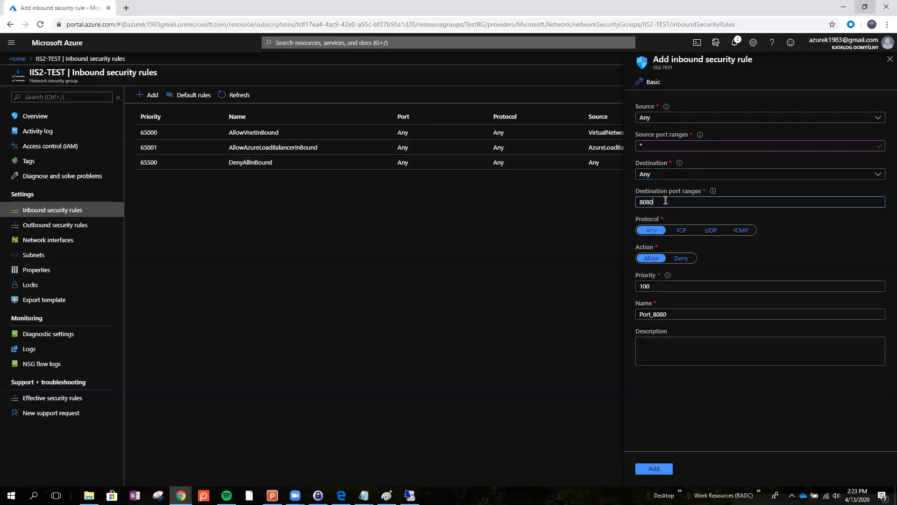
pyautogui.press('BackSpace')
pyautogui.press('BackSpace')
pyautogui.press('BackSpace')
pyautogui.press('BackSpace')
pyautogui.write('443')
# Name the inbound security rule Port_443.
pyautogui.click(678, 313)
pyautogui.press('BackSpace')
pyautogui.press('BackSpace')
pyautogui.press('BackSpace')
pyautogui.press('BackSpace')
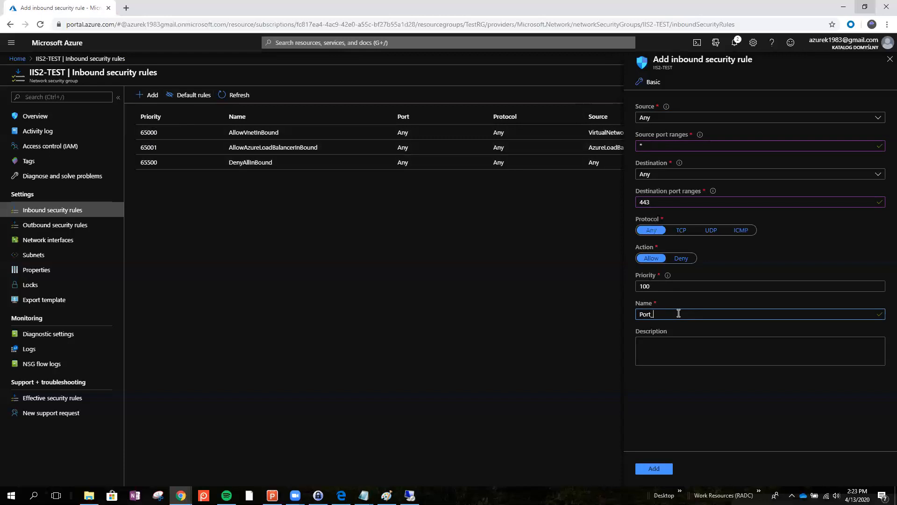
pyautogui.write('443')
# Describe the inbound rule as Port_443_Allow, reusing its name, and add the rule to the security group.
pyautogui.click(654, 340)
pyautogui.doubleClick(675, 312)
pyautogui.hotkey('ctrl', 'c')
pyautogui.click(675, 346)
pyautogui.hotkey('ctrl', 'v')
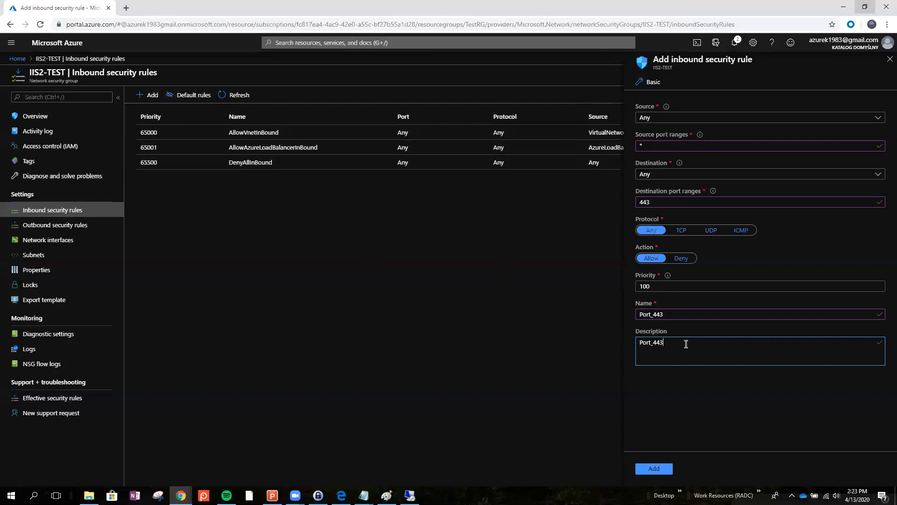
pyautogui.write('_Allow')
pyautogui.click(650, 145)
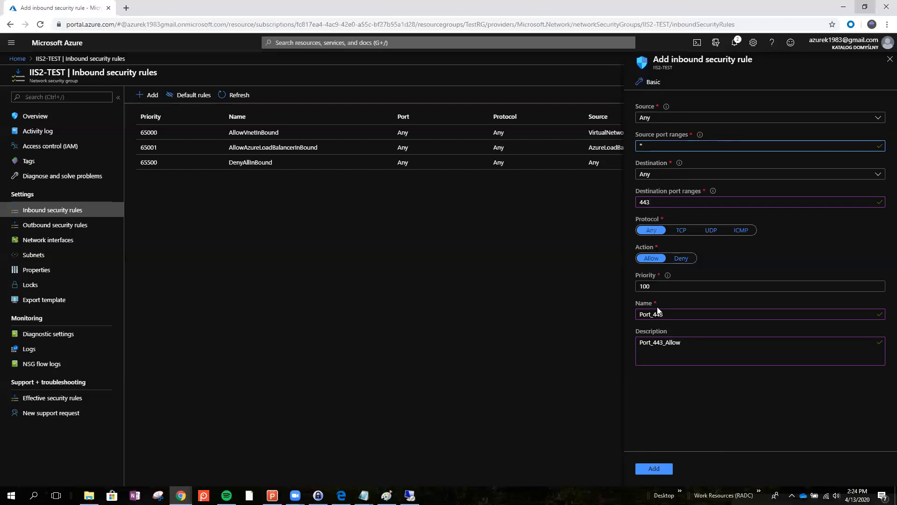
pyautogui.click(657, 469)
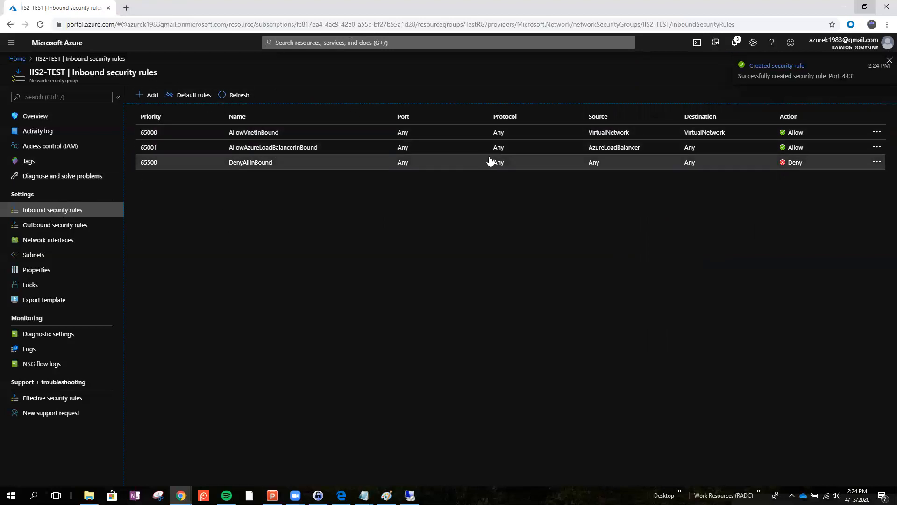
# Open the IIS2016 virtual machine's networking settings from the portal home and examine its inbound port rules.
pyautogui.click(784, 66)
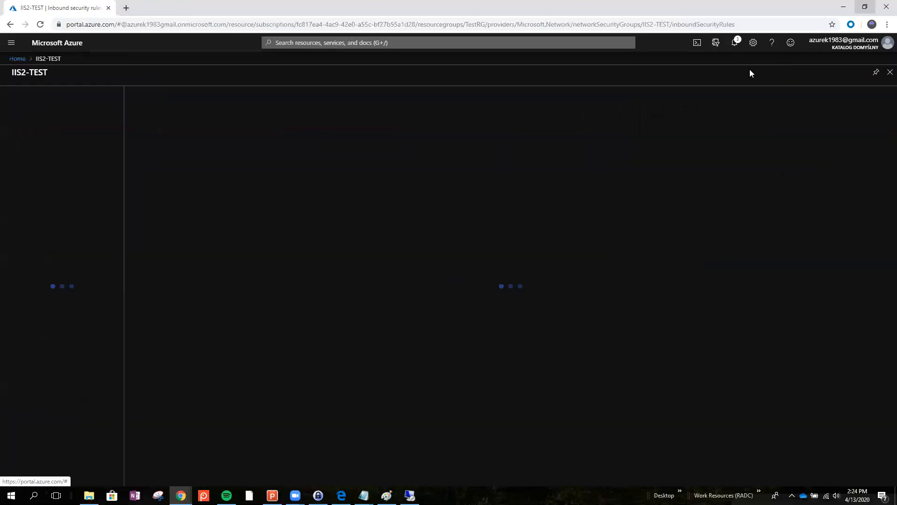
pyautogui.click(17, 59)
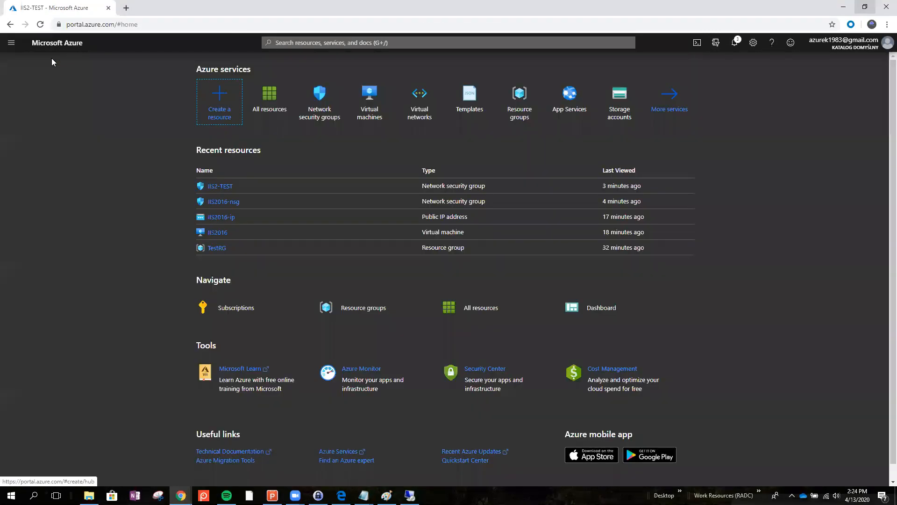
pyautogui.click(218, 233)
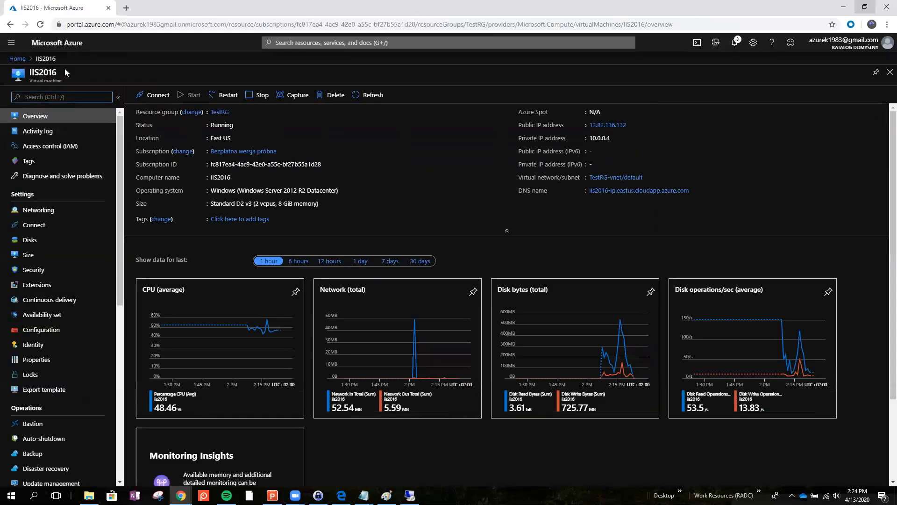
pyautogui.click(38, 211)
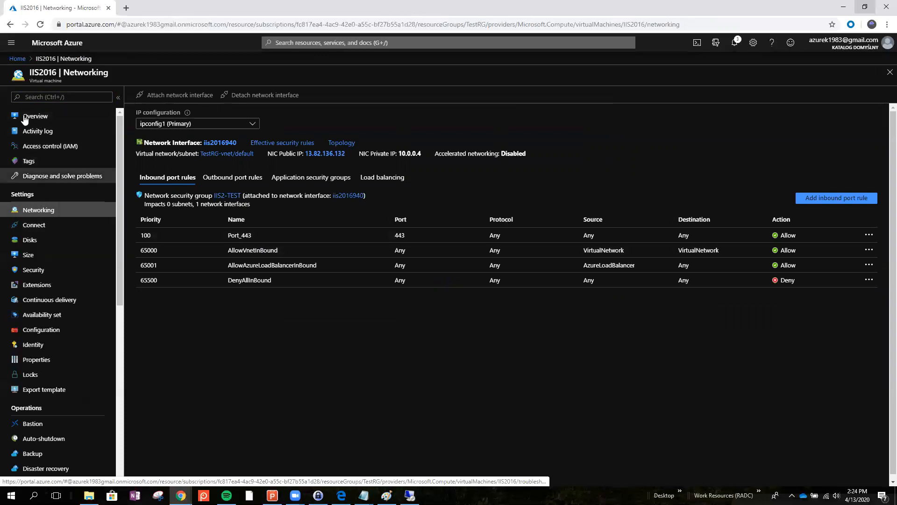
# Open the IIS2016 virtual machine's overview from the portal home and copy its DNS name.
pyautogui.click(17, 58)
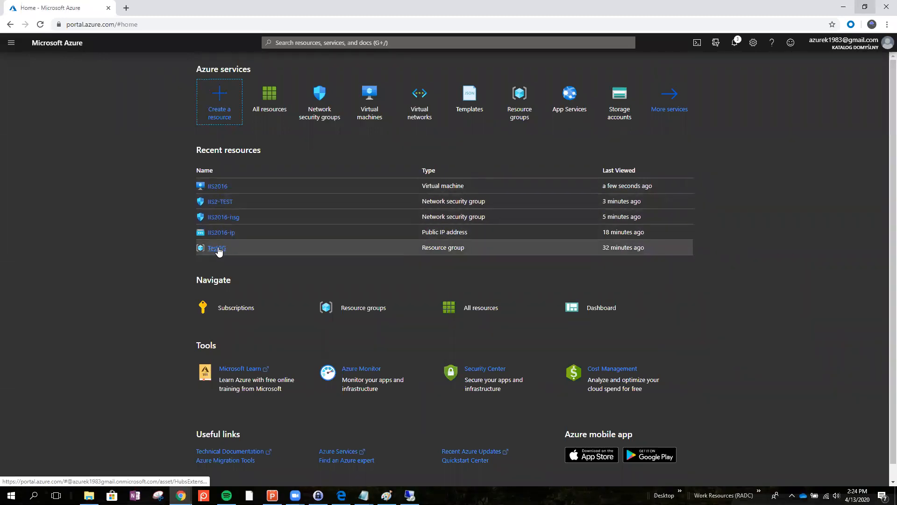
pyautogui.click(221, 186)
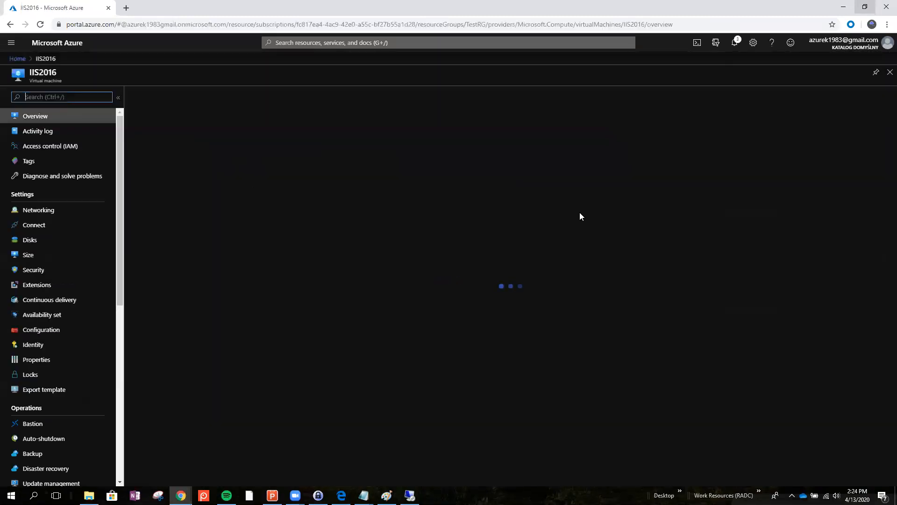
pyautogui.moveTo(692, 191); pyautogui.dragTo(685, 192)
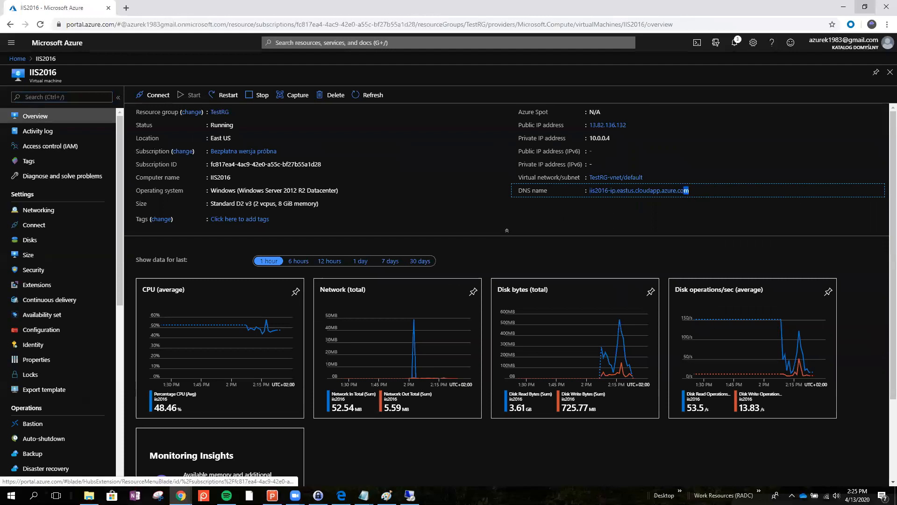
pyautogui.click(873, 191)
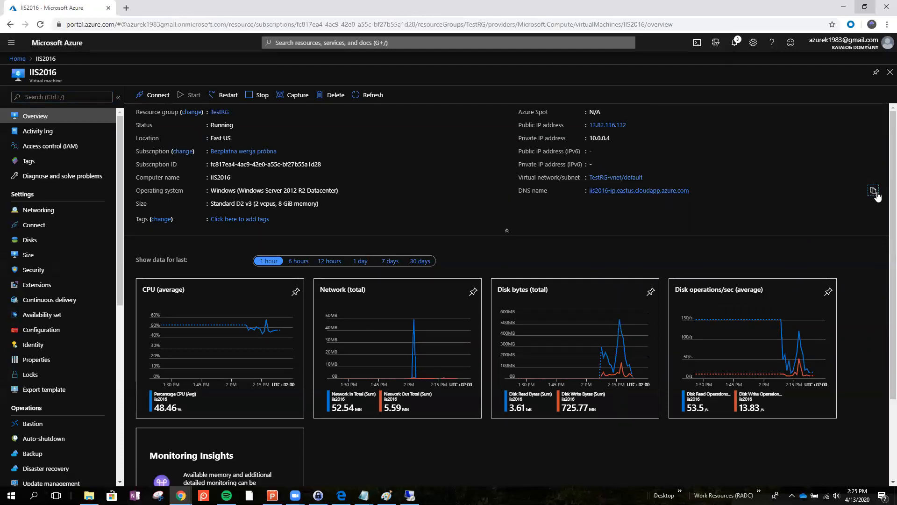
pyautogui.click(126, 9)
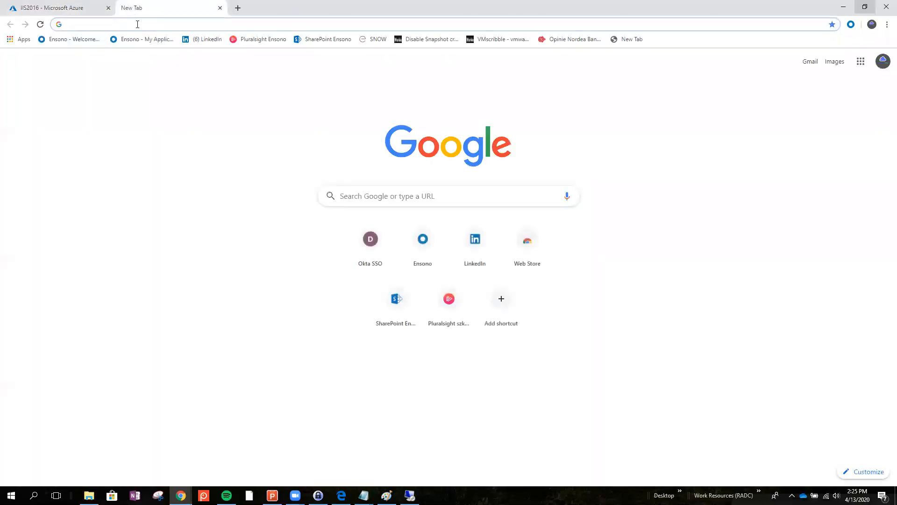
pyautogui.write('https:')
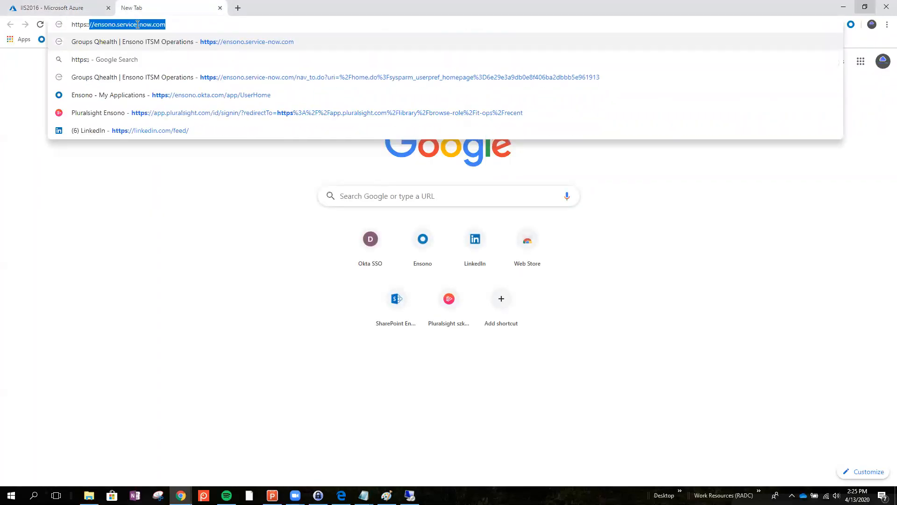
pyautogui.press('BackSpace')
pyautogui.write('/')
pyautogui.hotkey('ctrl', 'v')
pyautogui.press('Return')
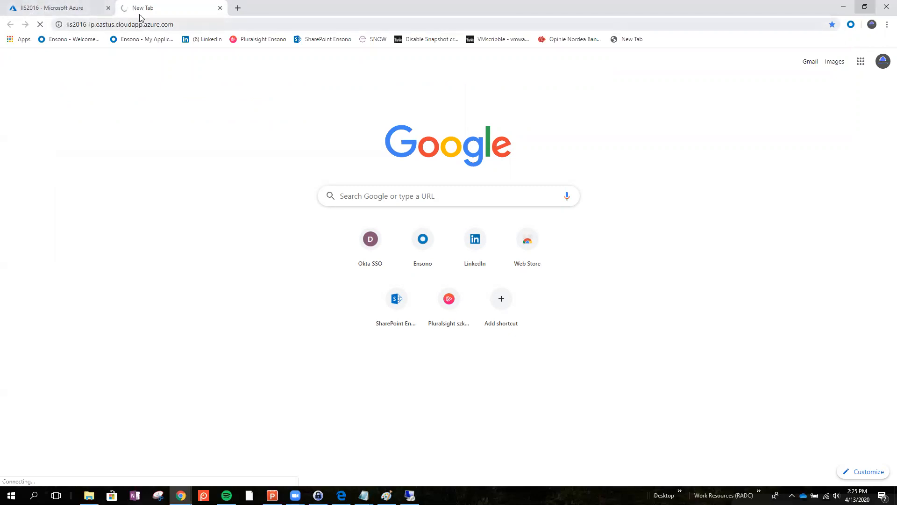
# Bypass the browser's certificate privacy warning and proceed to the iis2016-ip.eastus.cloudapp.azure.com website.
pyautogui.moveTo(410, 495)
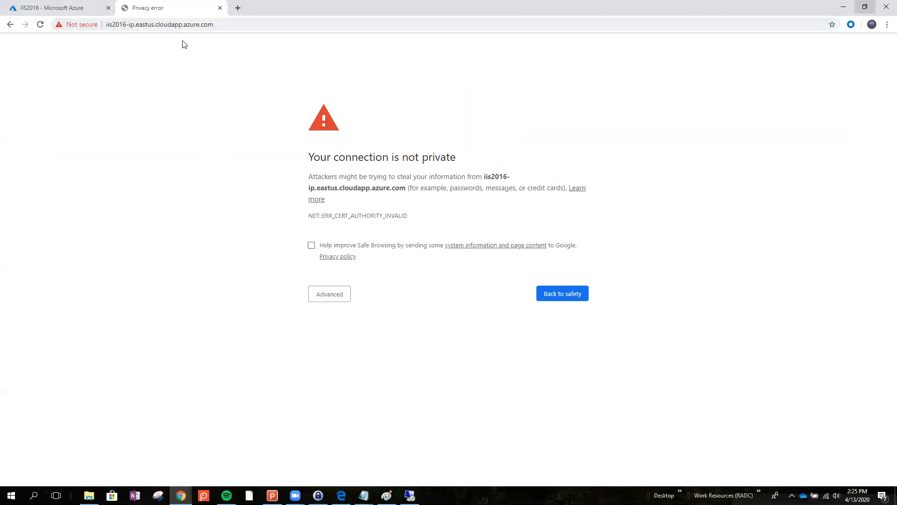
pyautogui.click(77, 24)
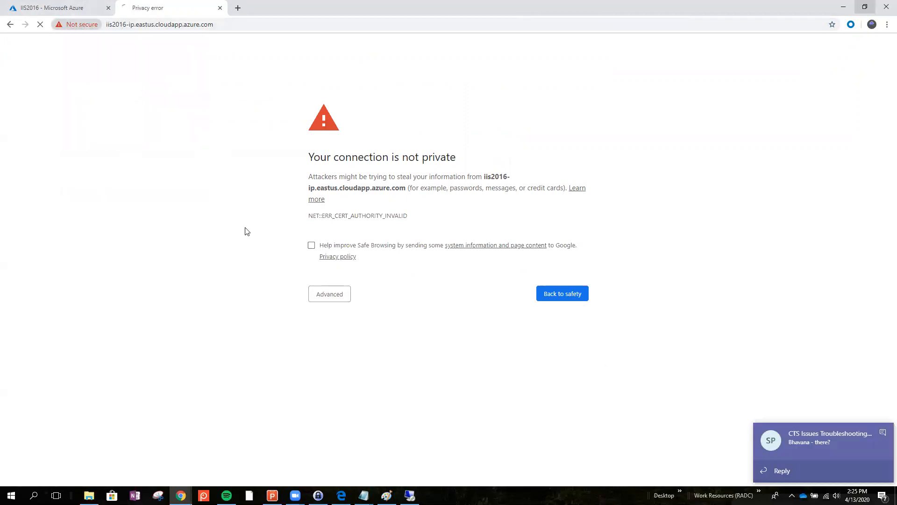
pyautogui.click(338, 298)
pyautogui.click(369, 367)
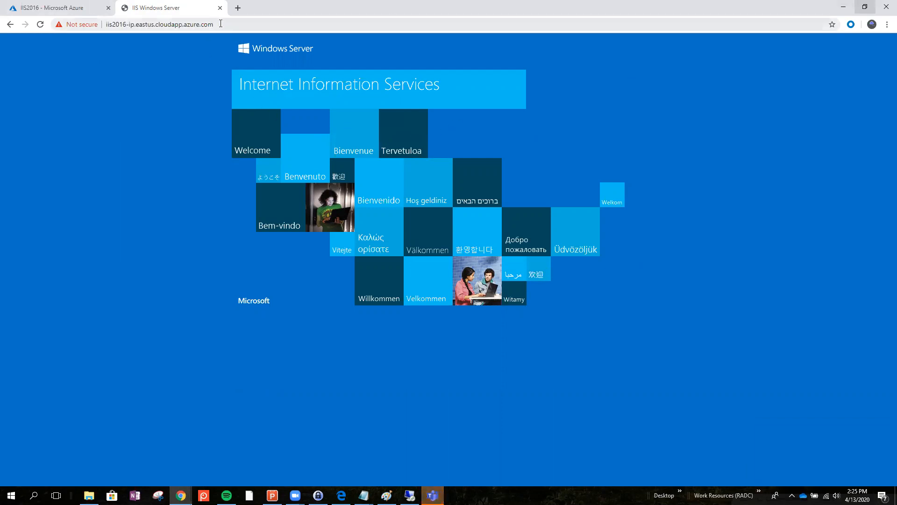
# Return to the IIS2016 virtual machine in the Azure portal and review its inbound port rules.
pyautogui.click(51, 7)
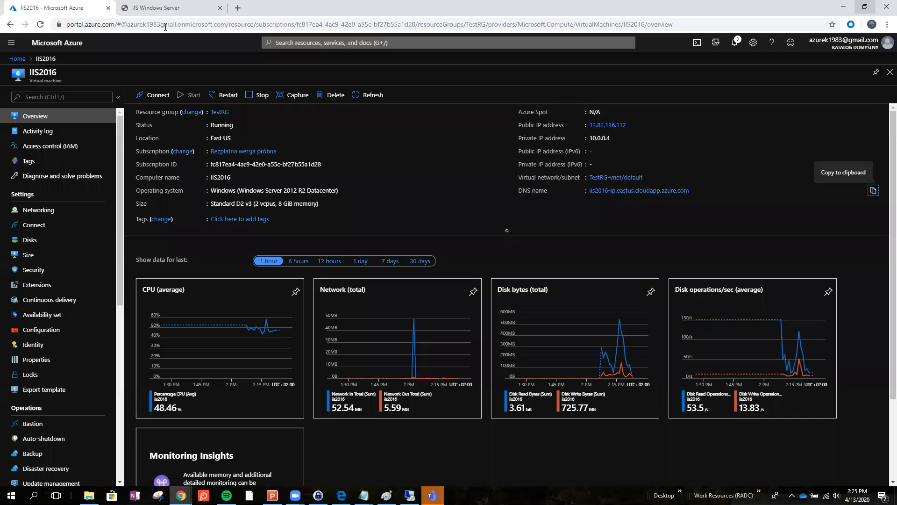
pyautogui.click(40, 209)
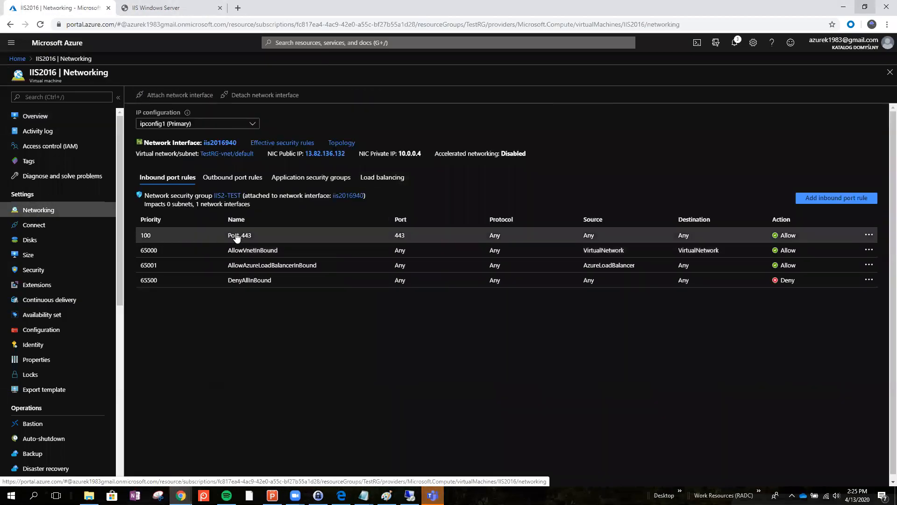